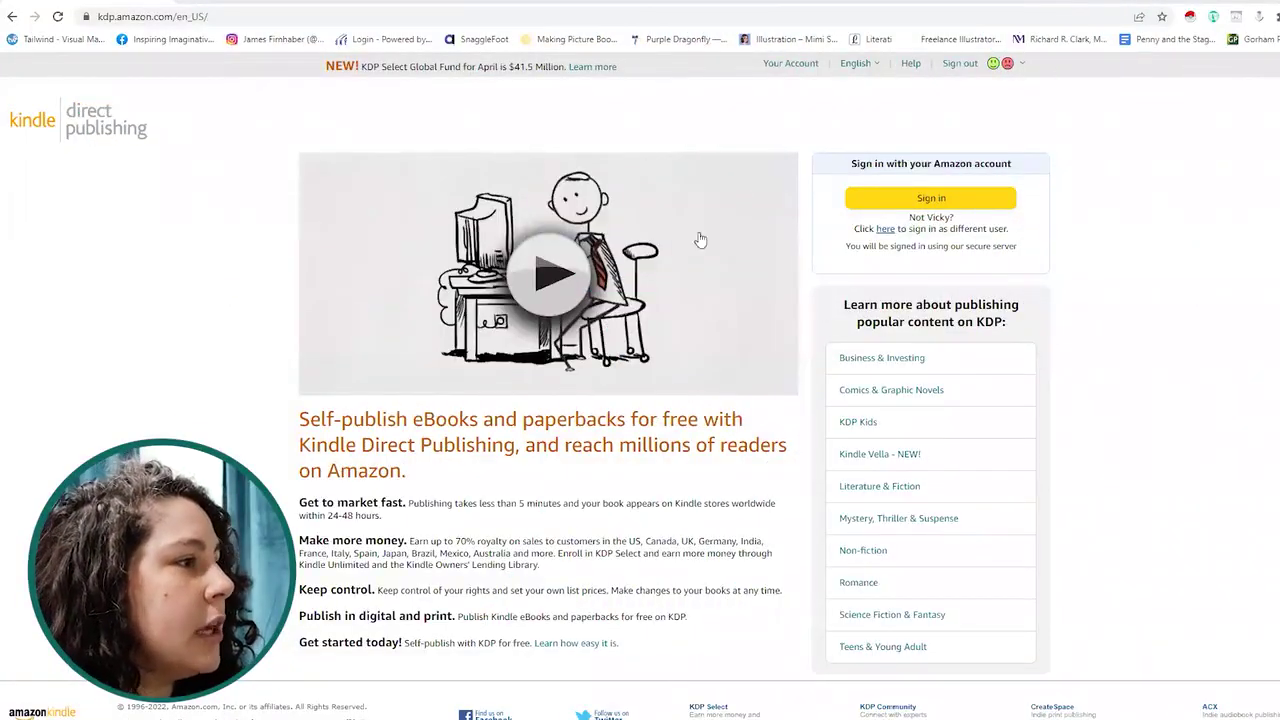
- Sign in to Kindle Direct Publishing and locate the ASINs of The Song Garden's Kindle eBook and paperback on the bookshelf
click(997, 205)
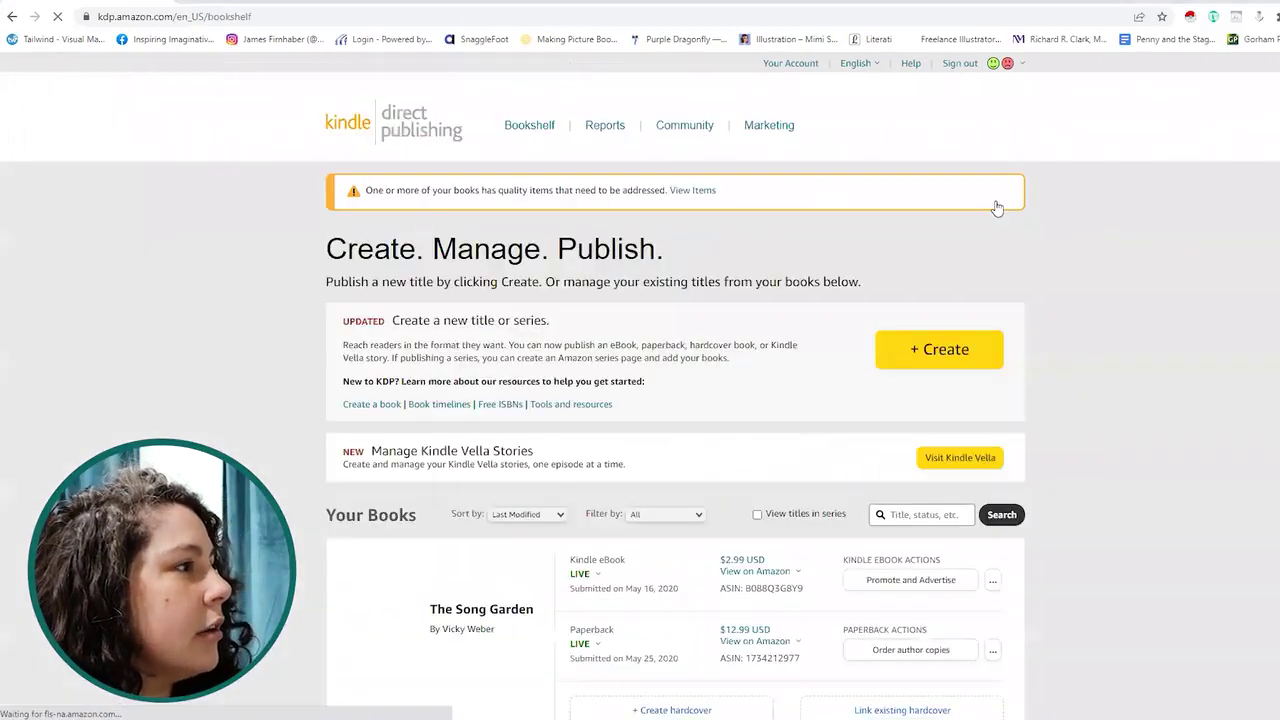
scroll(286, 267, down, 2)
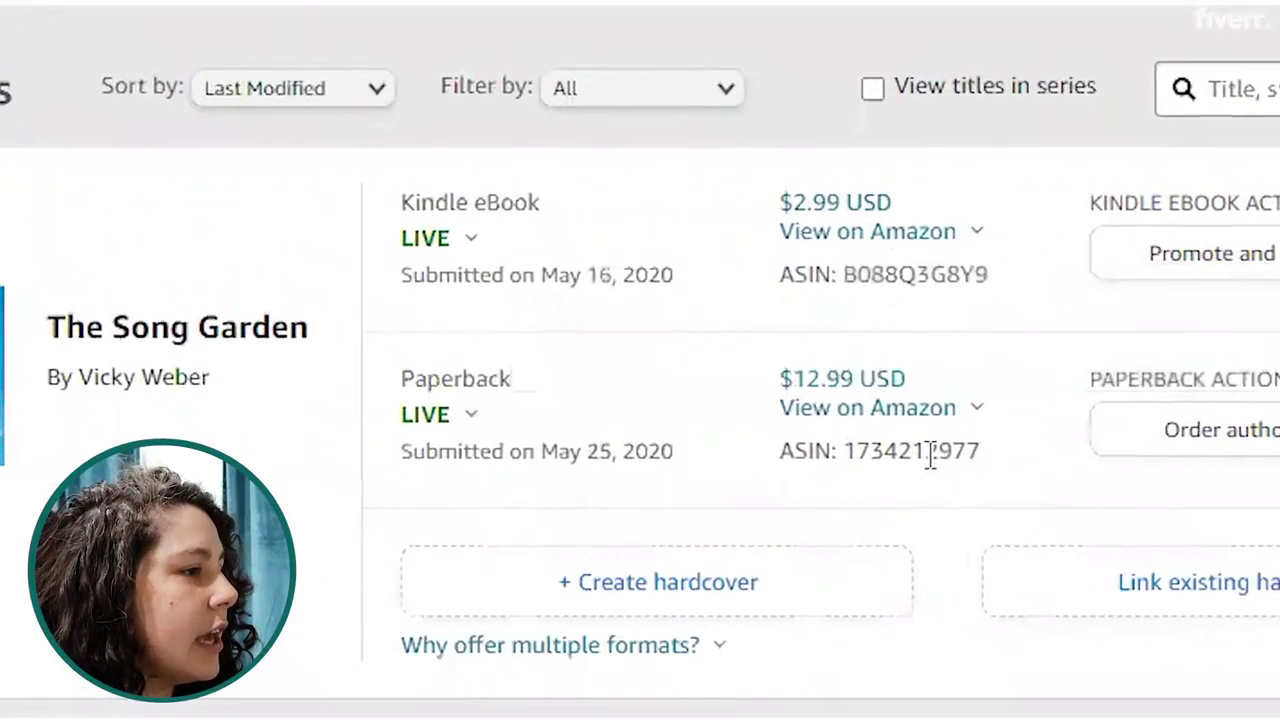
drag(779, 452, 971, 455)
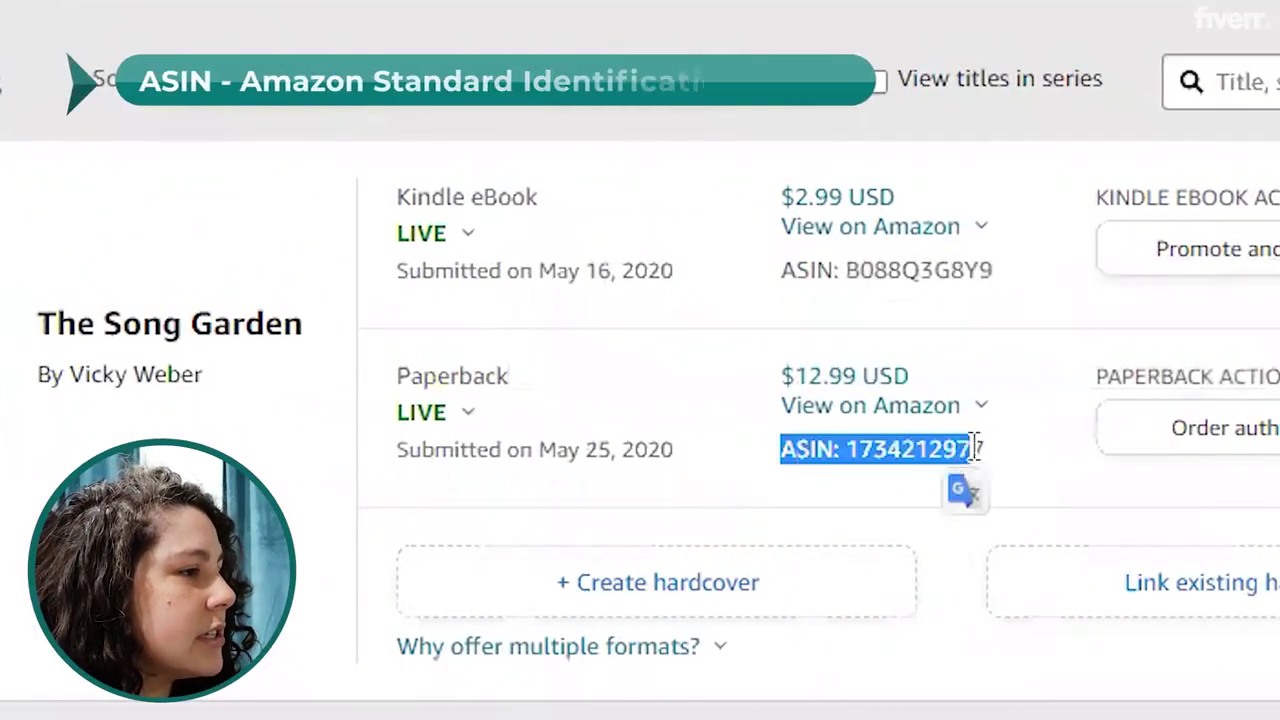
drag(793, 272, 975, 280)
click(971, 277)
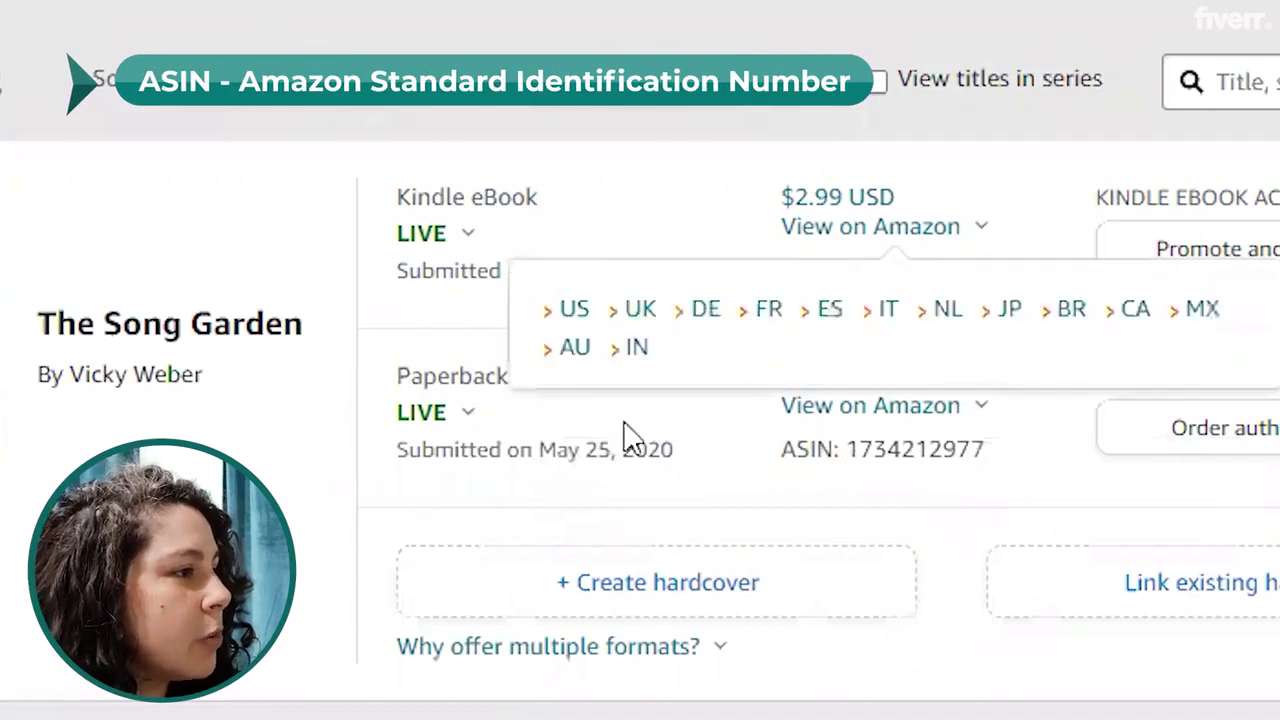
drag(887, 449, 1012, 458)
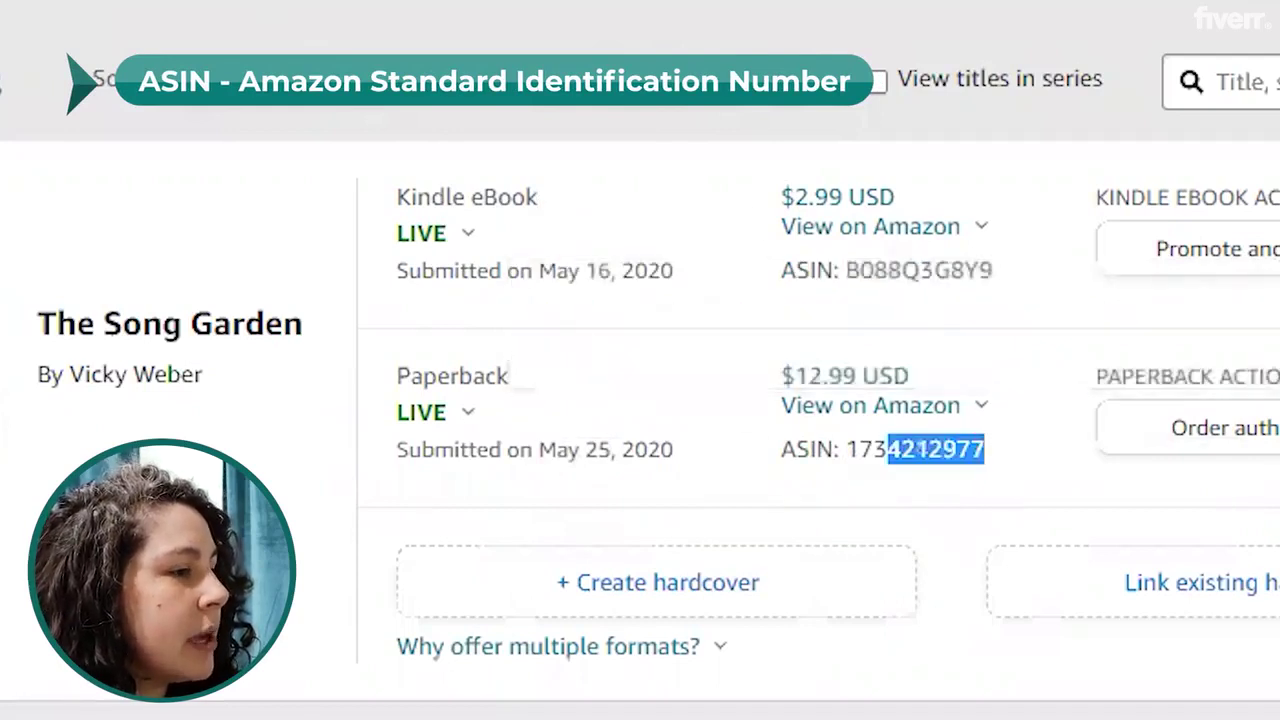
click(1012, 458)
mouse_move(1000, 457)
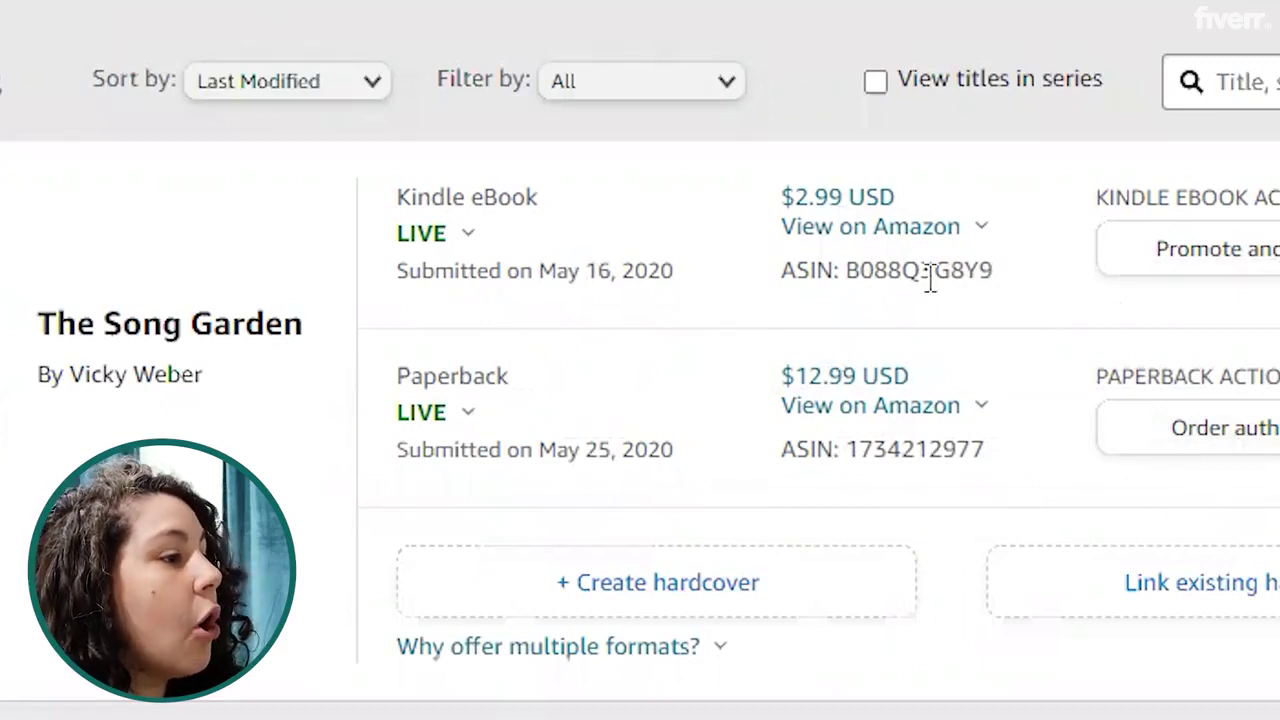
- Copy the ASIN of The Song Garden's Kindle eBook
drag(1005, 288, 836, 272)
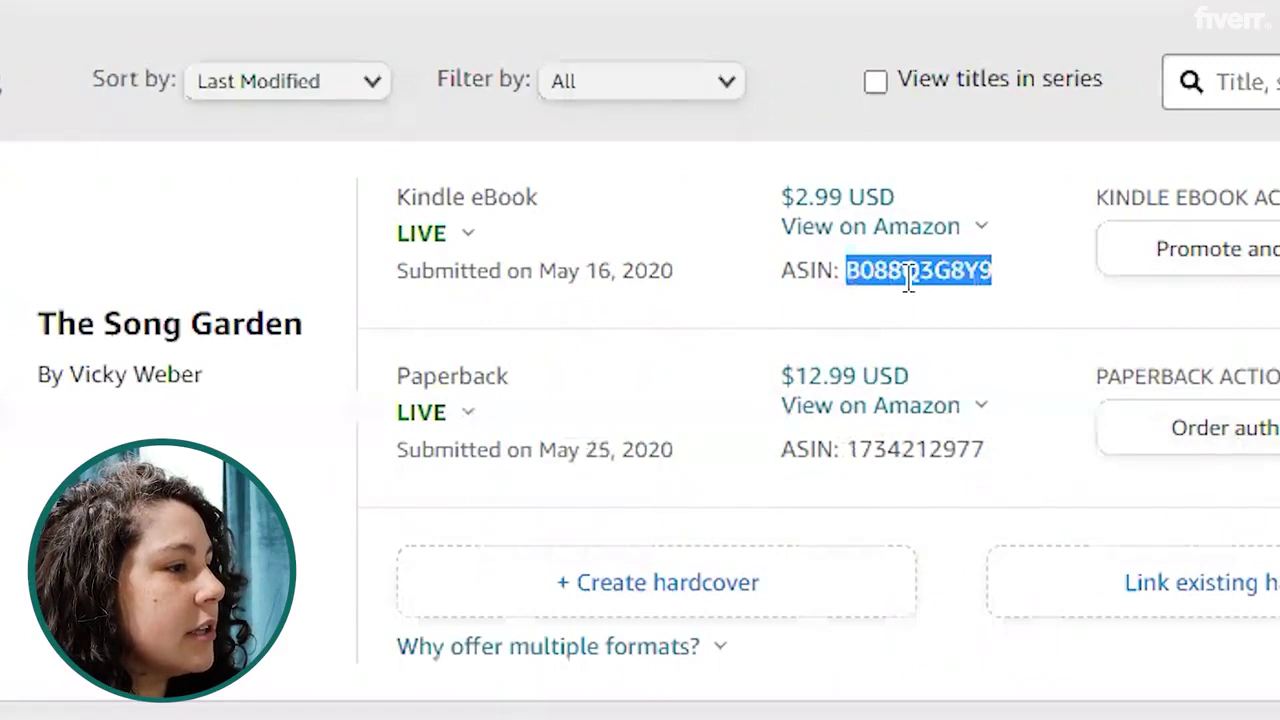
right_click(907, 284)
click(990, 311)
- Open the BKLNK category finder at bklnk.com in a new tab and look up the copied ASIN in the United States store
key(ctrl+t)
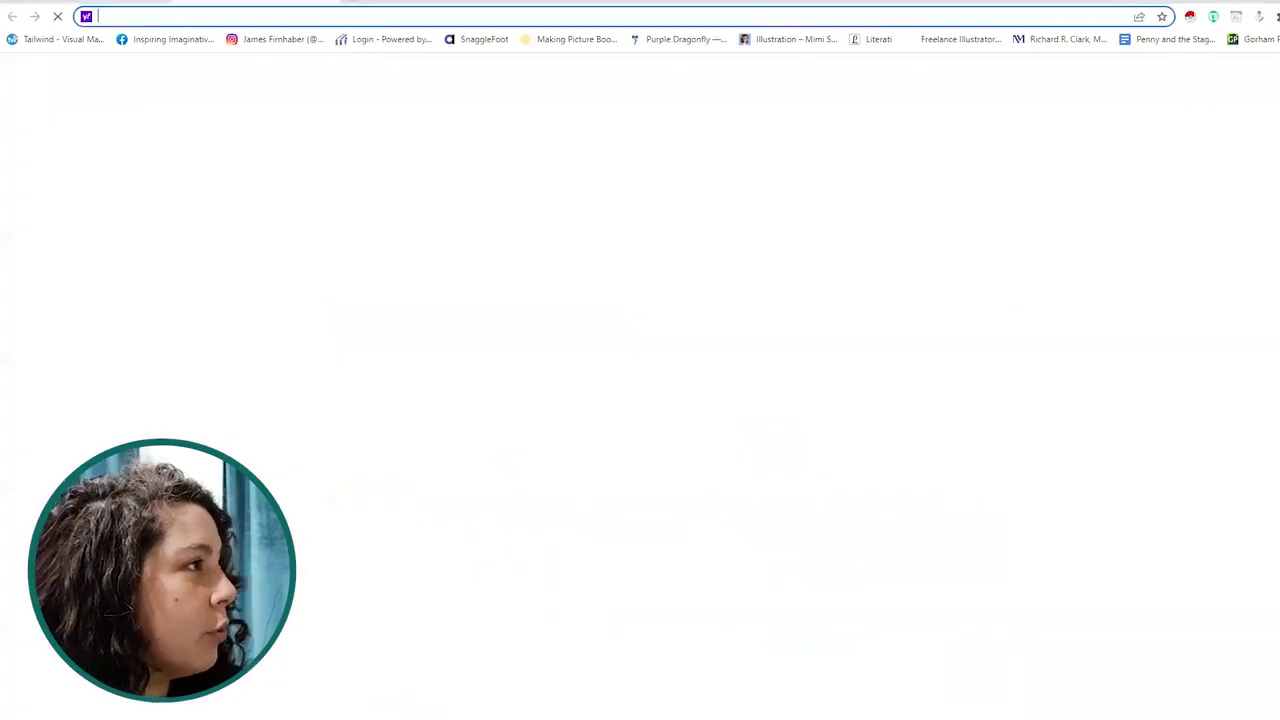
text(bklnk.com/categories5.php)
key(Return)
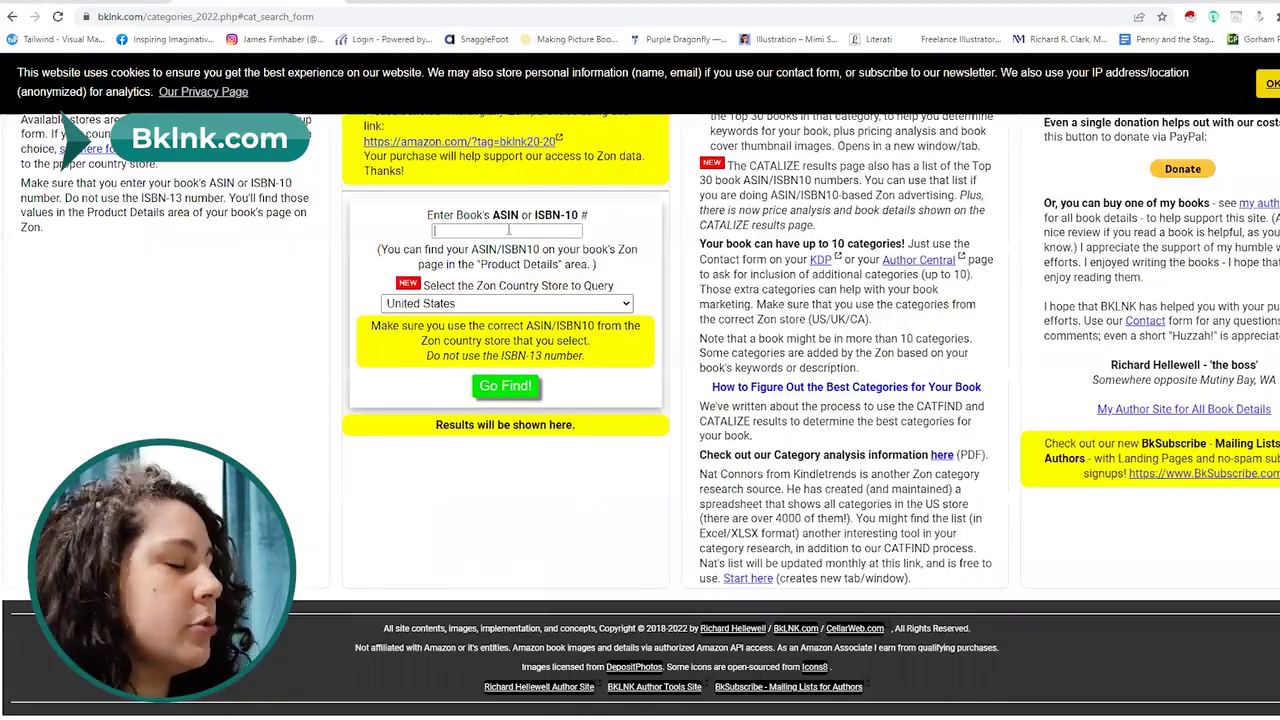
key(ctrl+v)
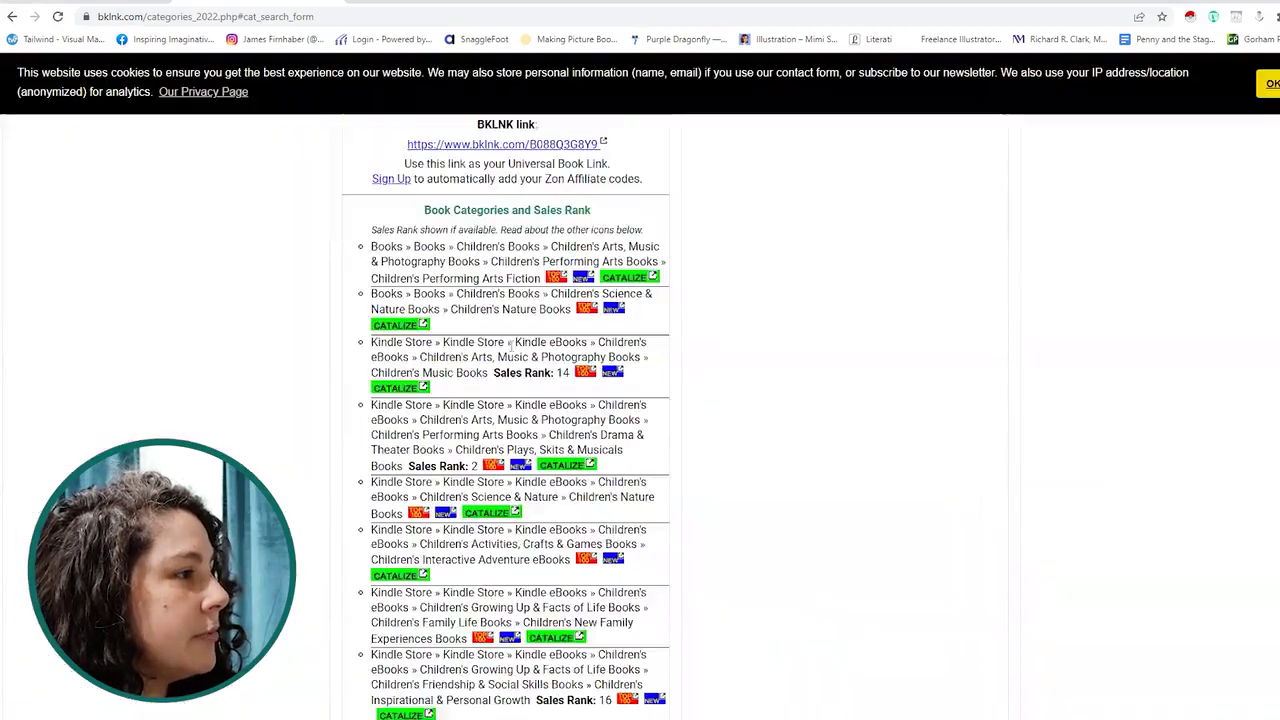
- Examine the subcategories listed for the eBook under Book Categories and Sales Rank
scroll(286, 334, down, 5)
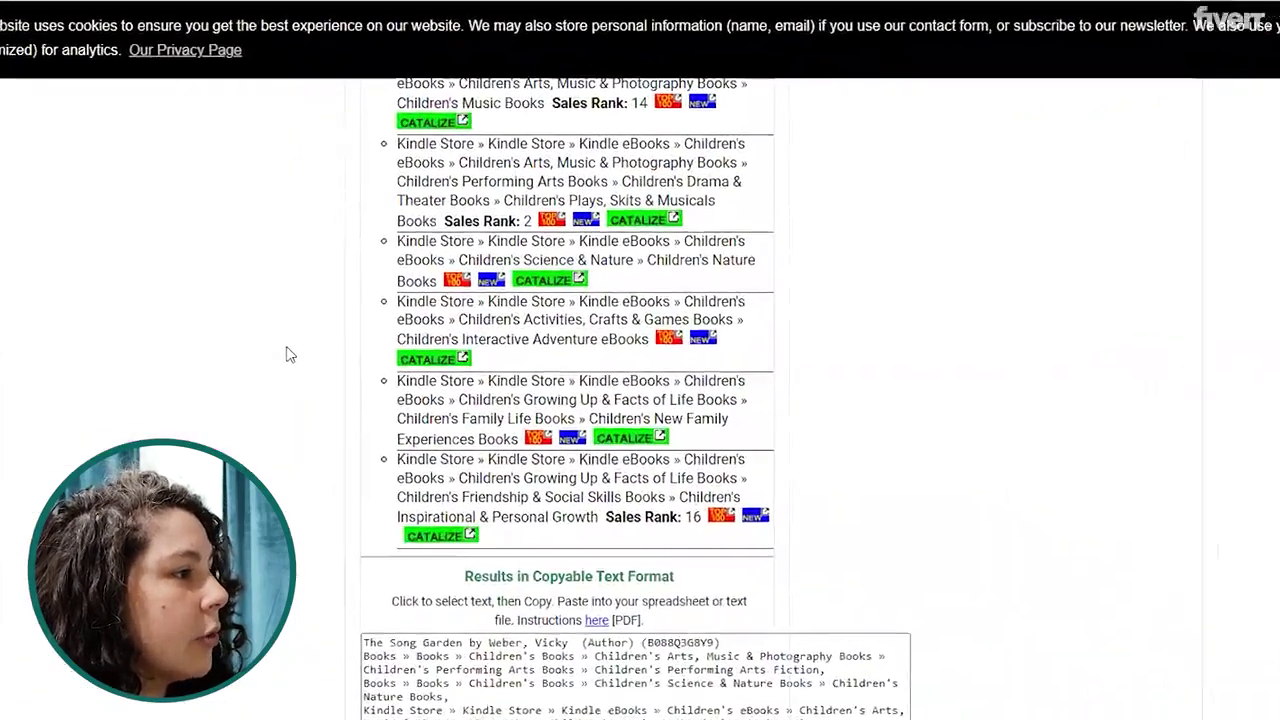
drag(442, 529, 650, 606)
click(881, 581)
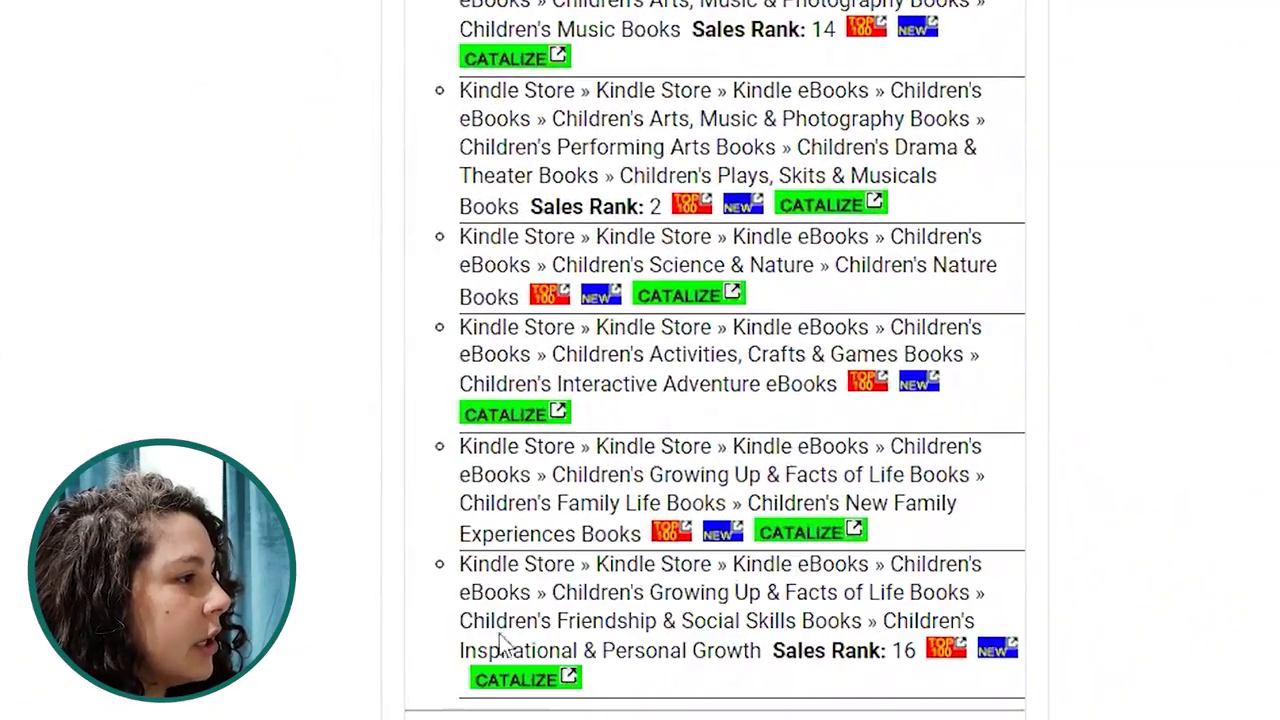
drag(459, 650, 725, 650)
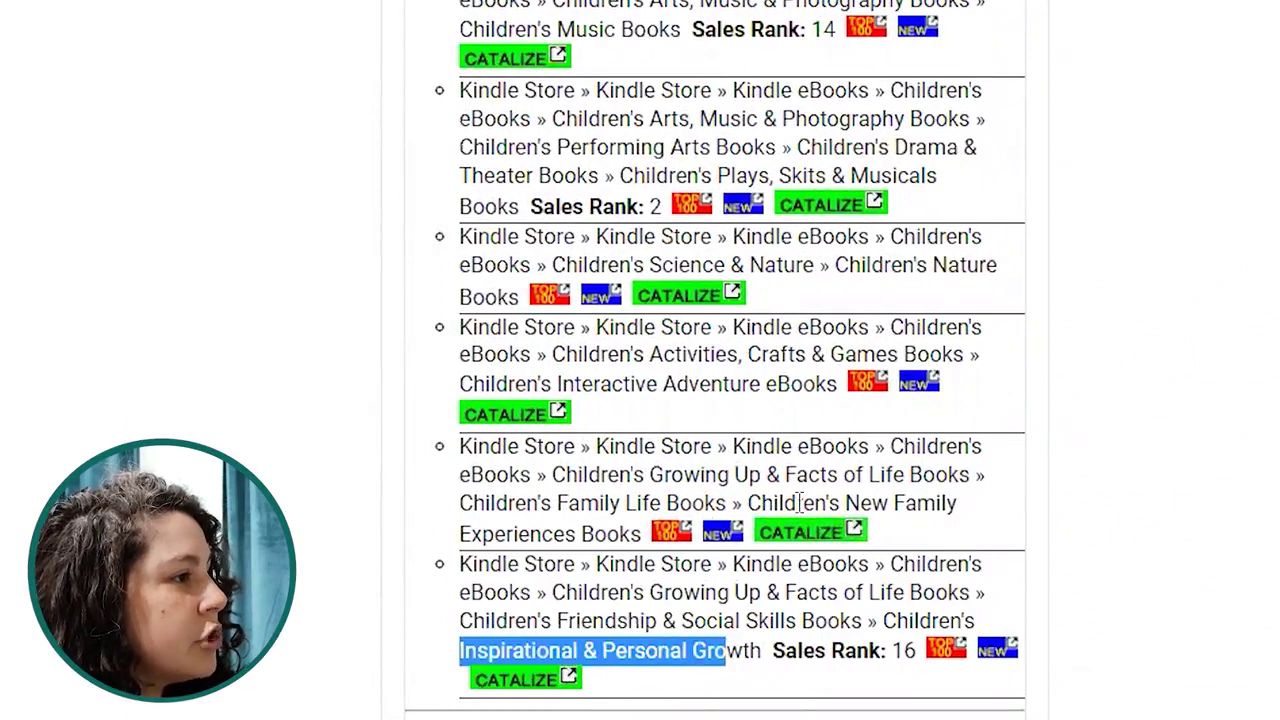
drag(767, 503, 641, 535)
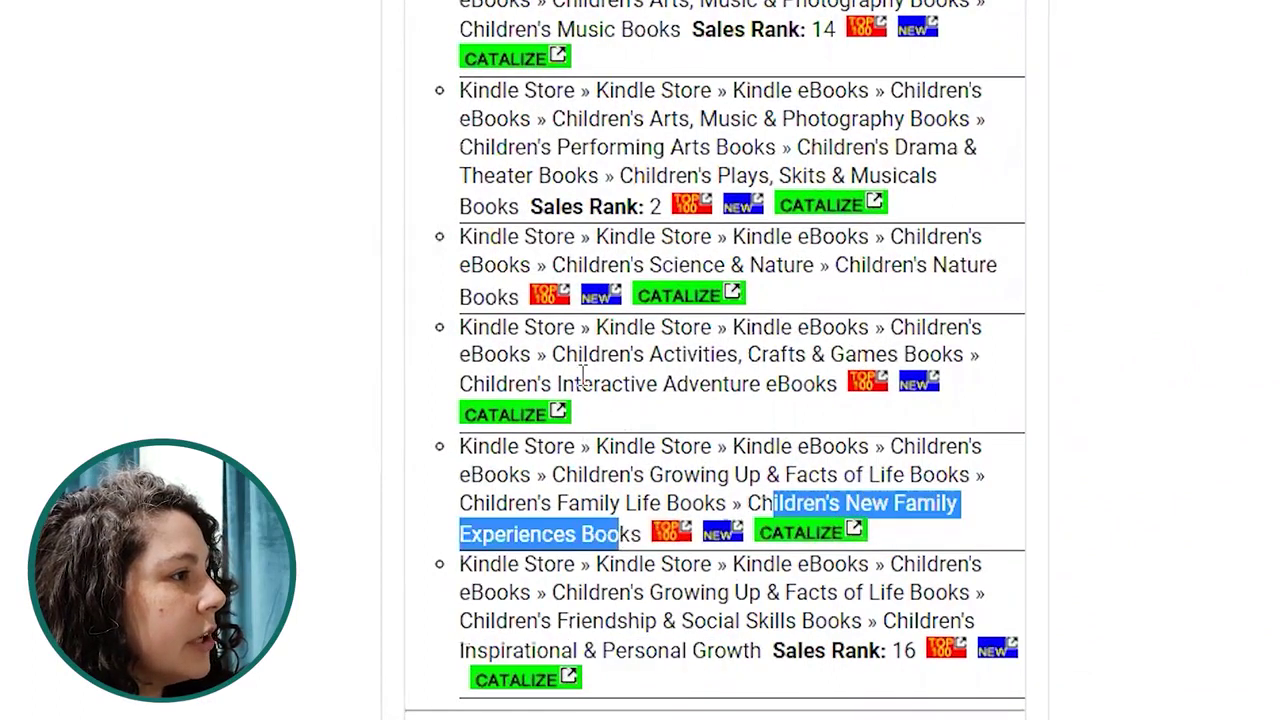
drag(575, 384, 812, 378)
scroll(724, 375, up, 3)
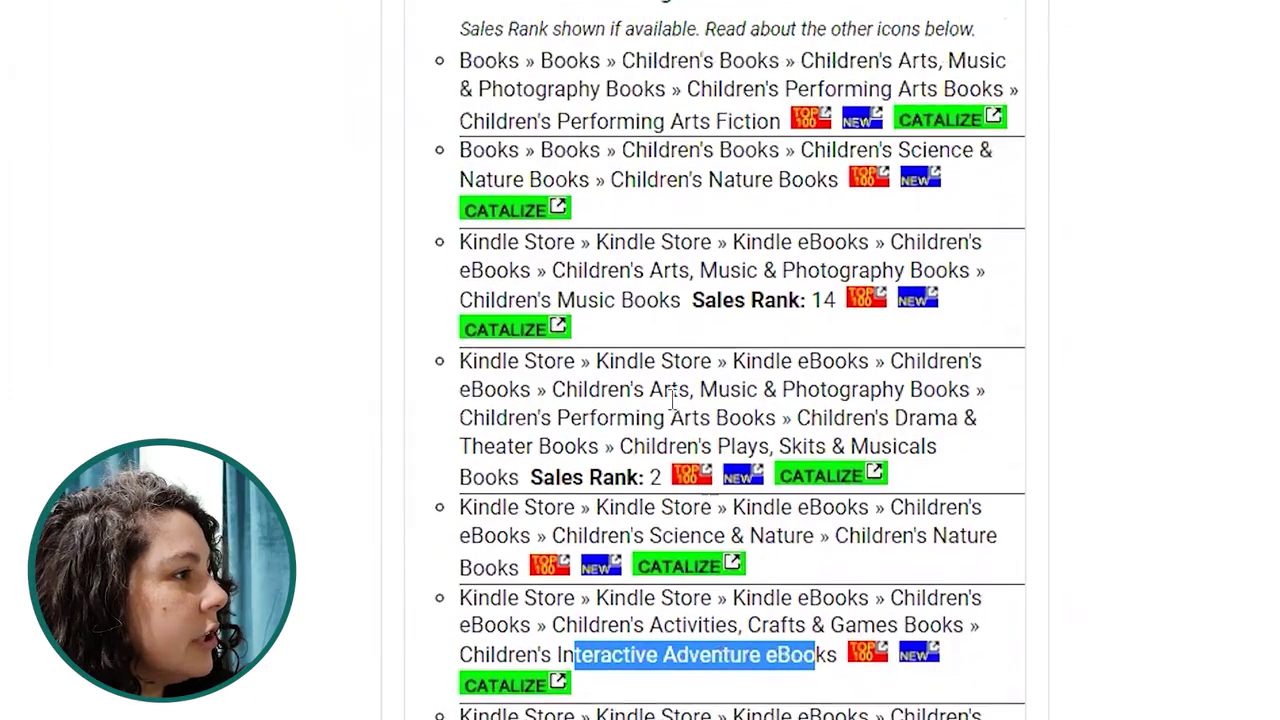
drag(858, 536, 492, 572)
scroll(585, 510, up, 2)
scroll(597, 508, up, 2)
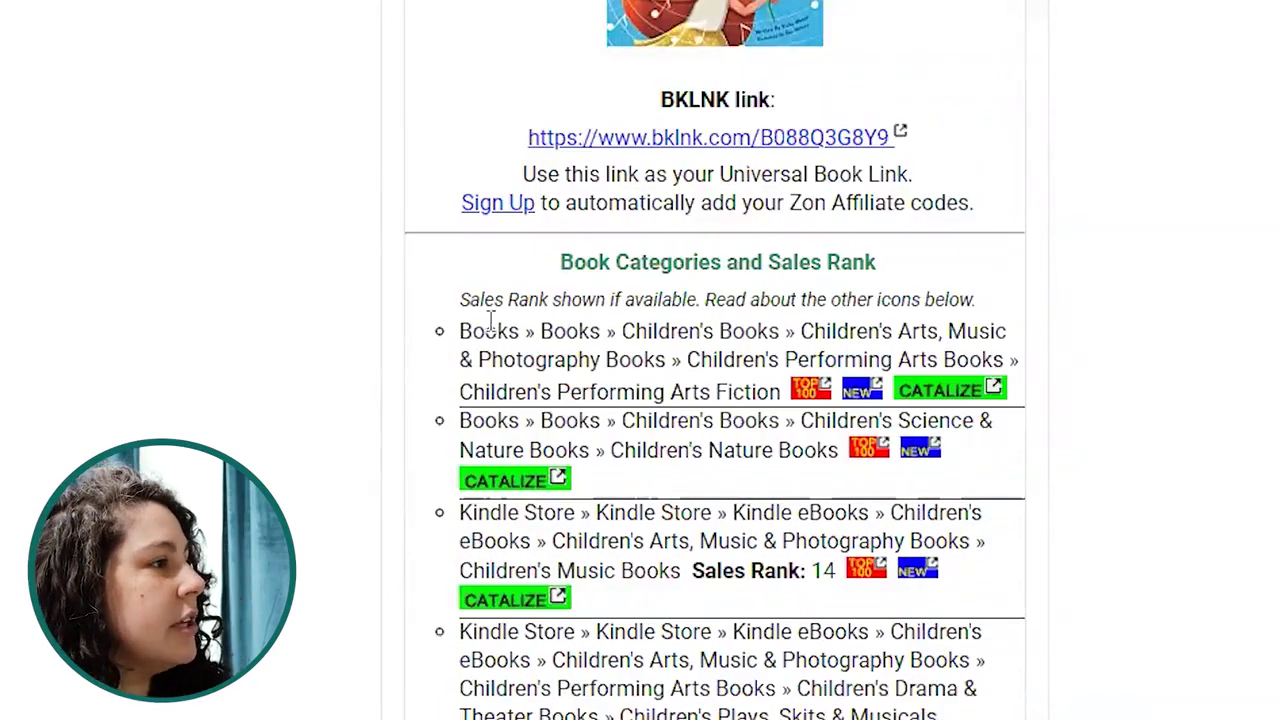
- Compare which category paths in the results begin with Books and which begin with Kindle Store
drag(460, 331, 497, 331)
drag(472, 422, 498, 421)
drag(461, 514, 583, 513)
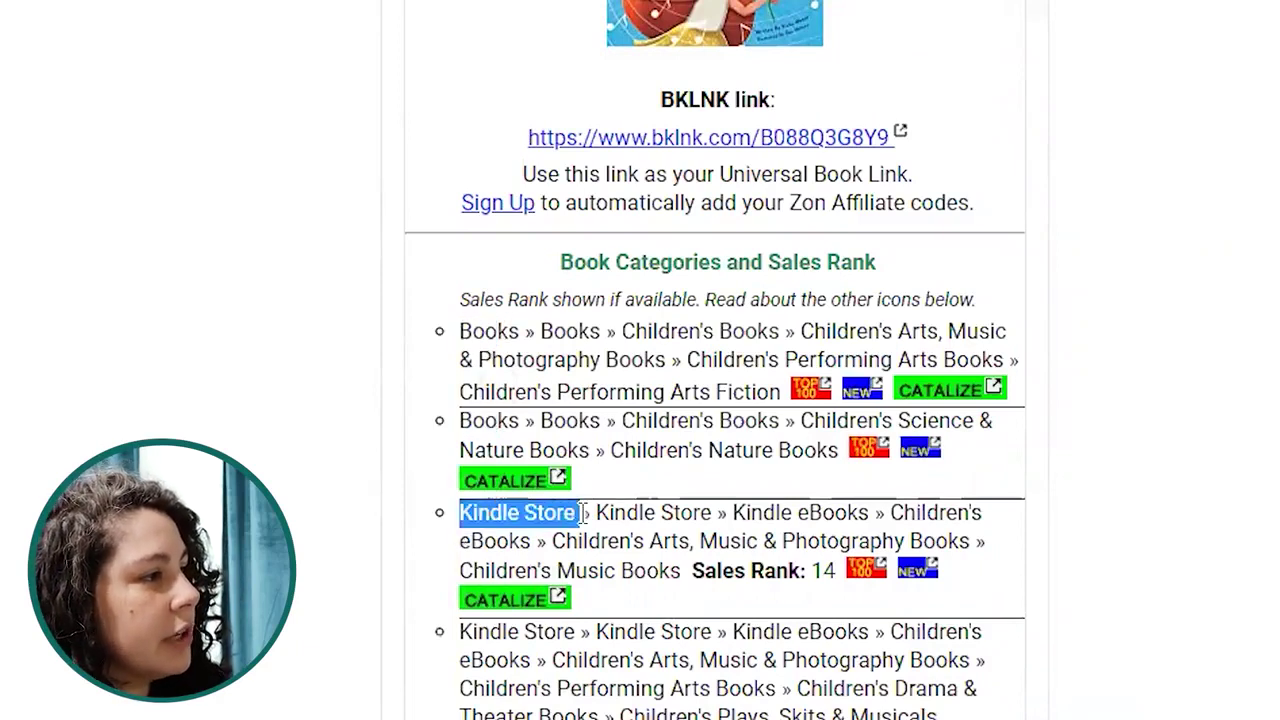
scroll(519, 527, down, 3)
drag(460, 497, 564, 496)
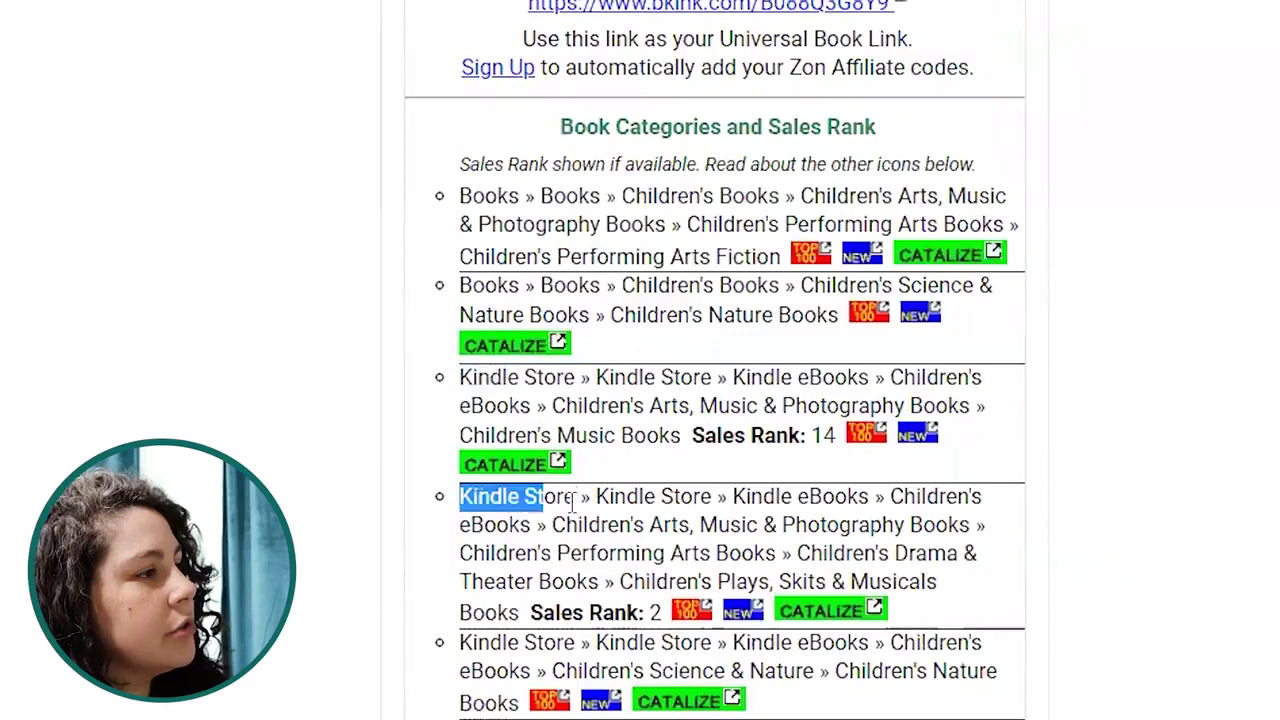
scroll(520, 460, down, 5)
drag(463, 371, 566, 371)
drag(460, 462, 594, 462)
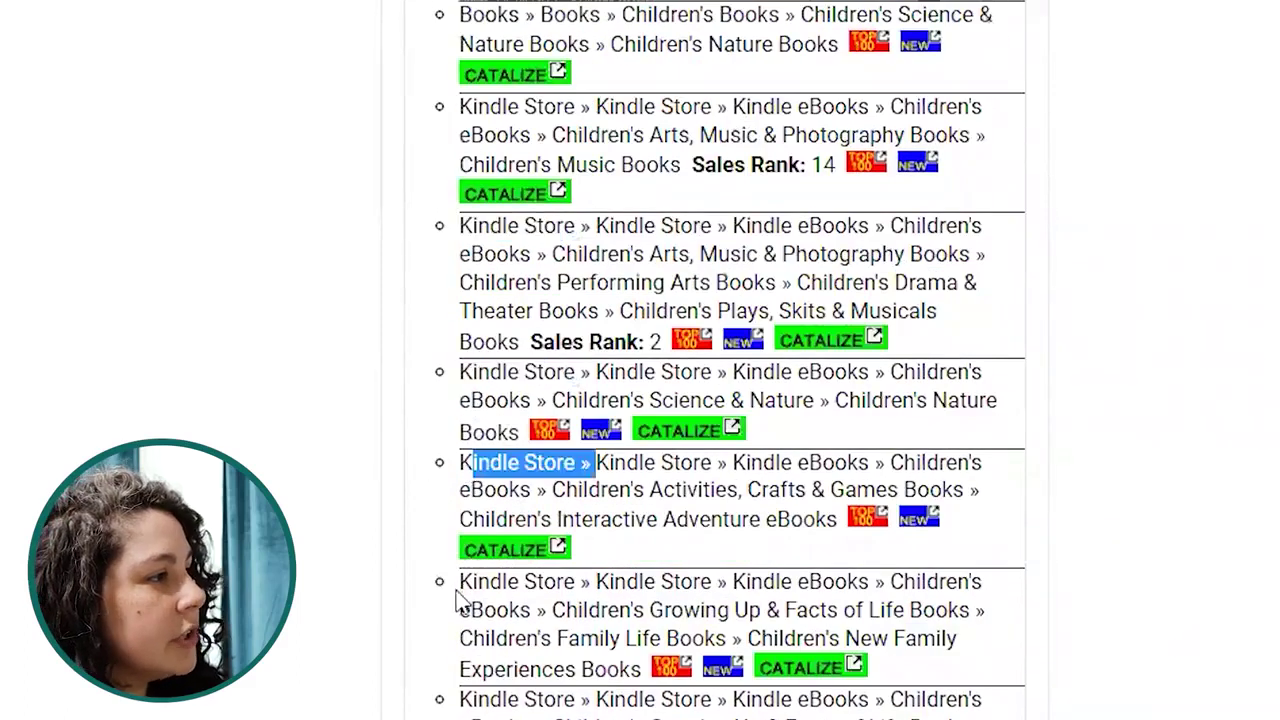
drag(460, 581, 523, 581)
drag(460, 699, 568, 699)
click(568, 699)
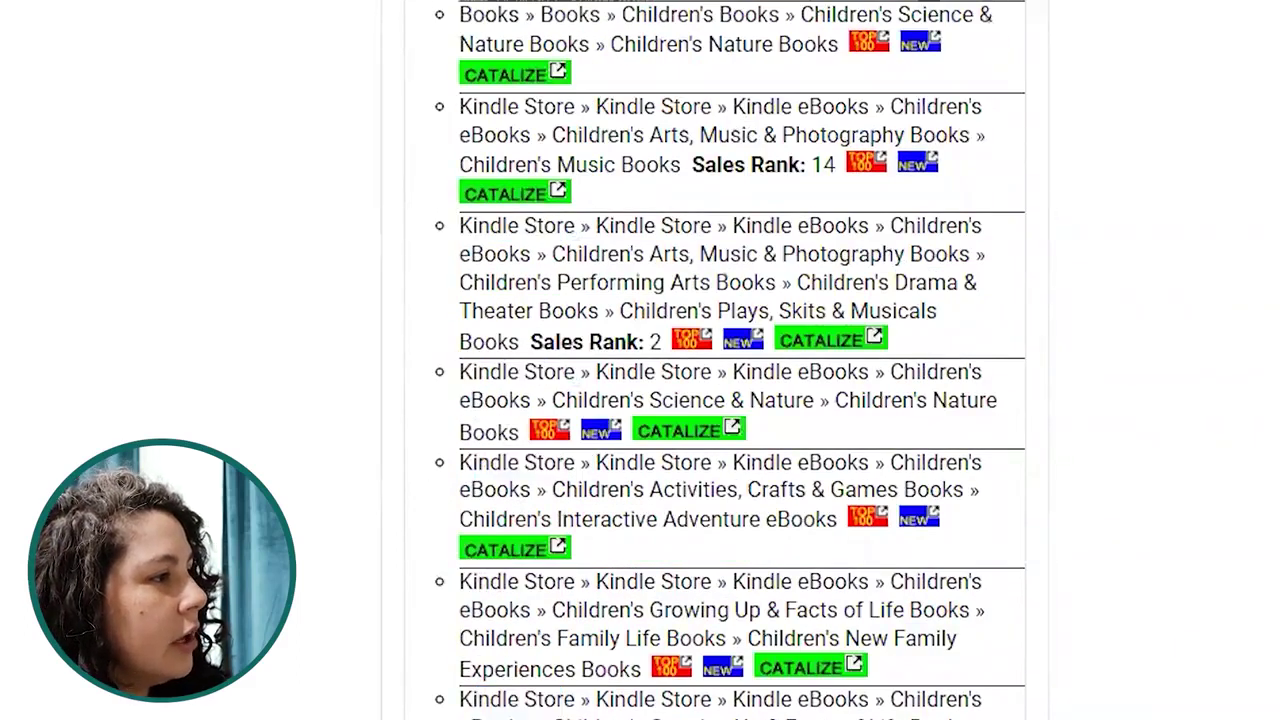
scroll(518, 475, up, 1)
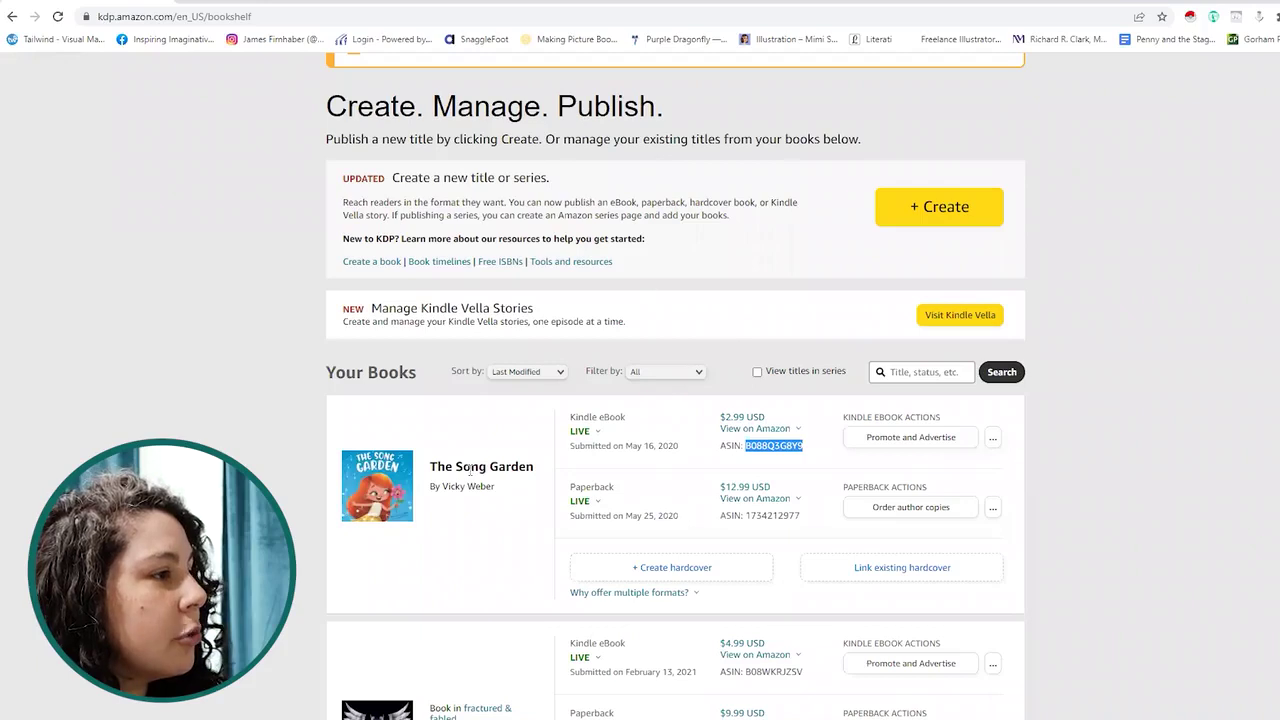
- Switch to Publisher Rocket and run a new competitor analysis for "the song garden" in Books
key(alt+Tab)
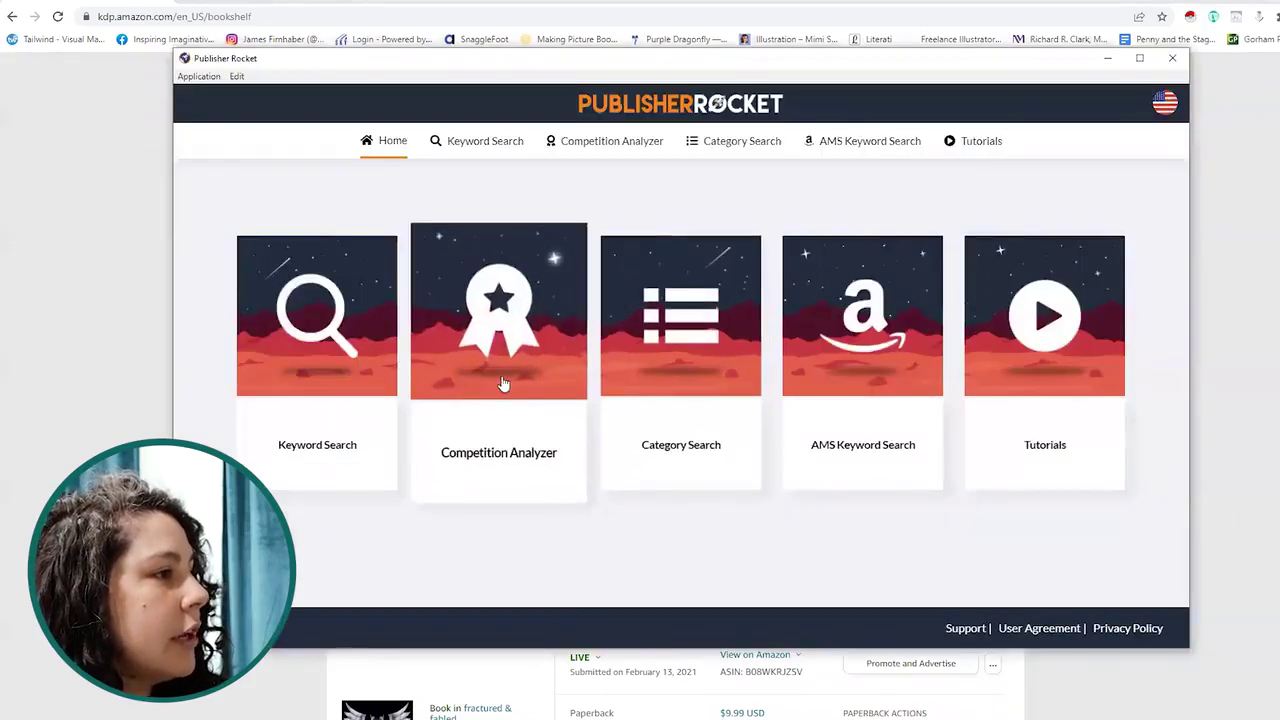
click(508, 423)
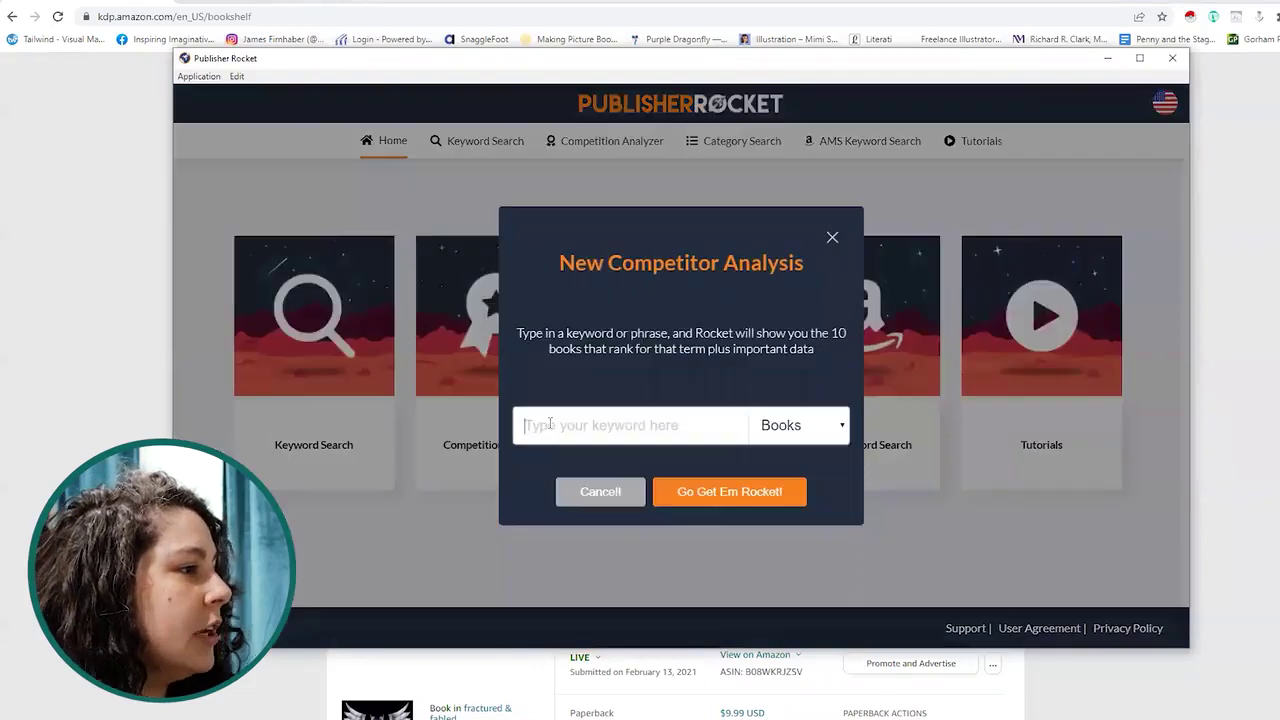
text(the song garden)
key(Return)
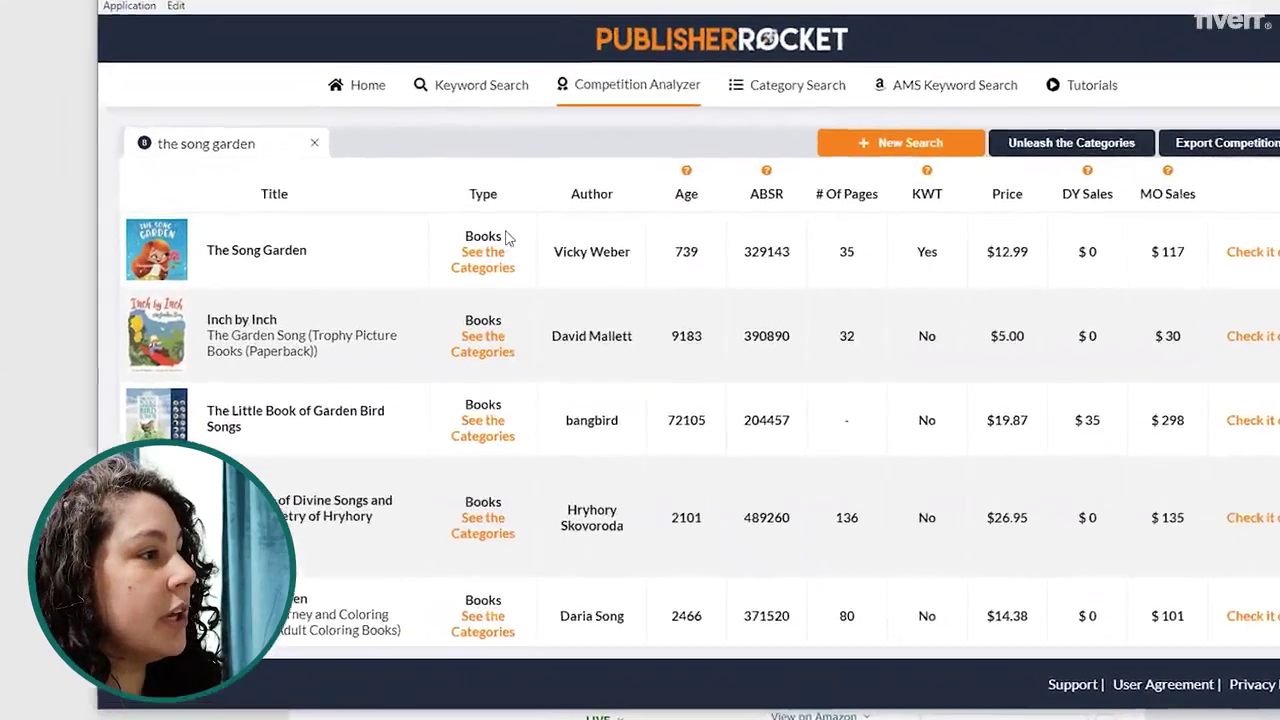
- View the categories of The Song Garden, examine the sales needed to reach #10 in each, and return to the competition results
double_click(486, 263)
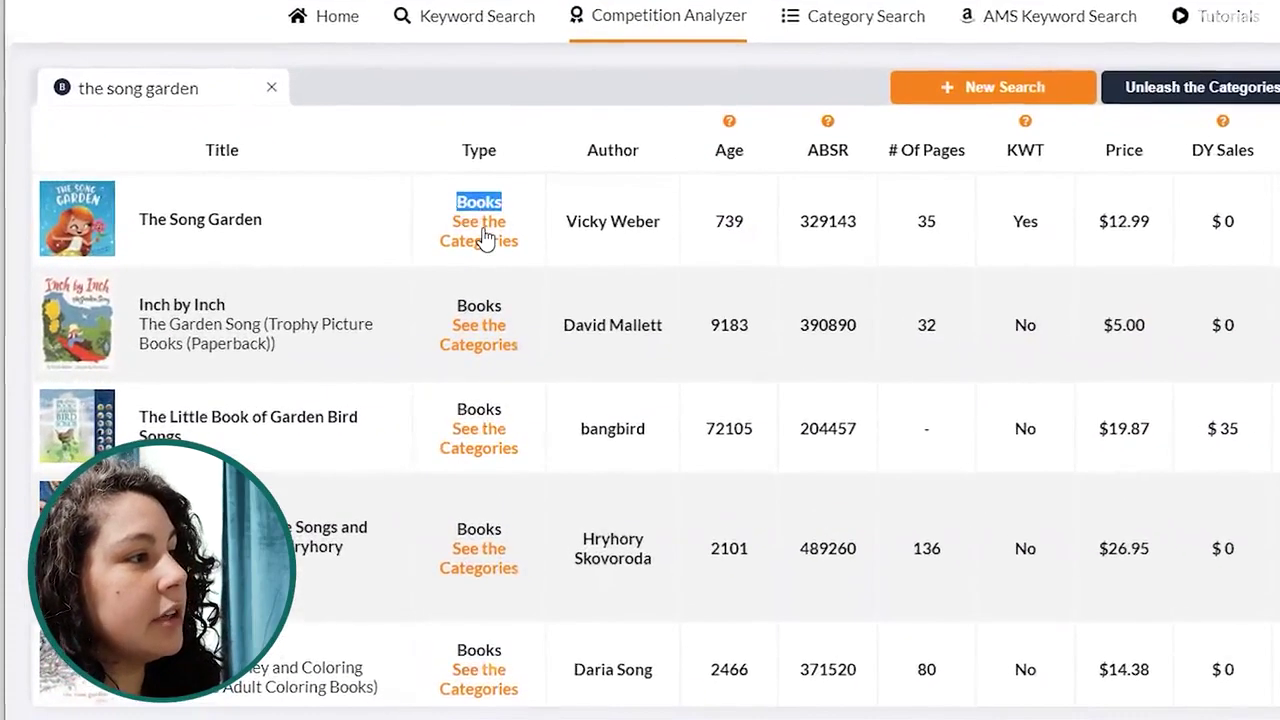
click(484, 234)
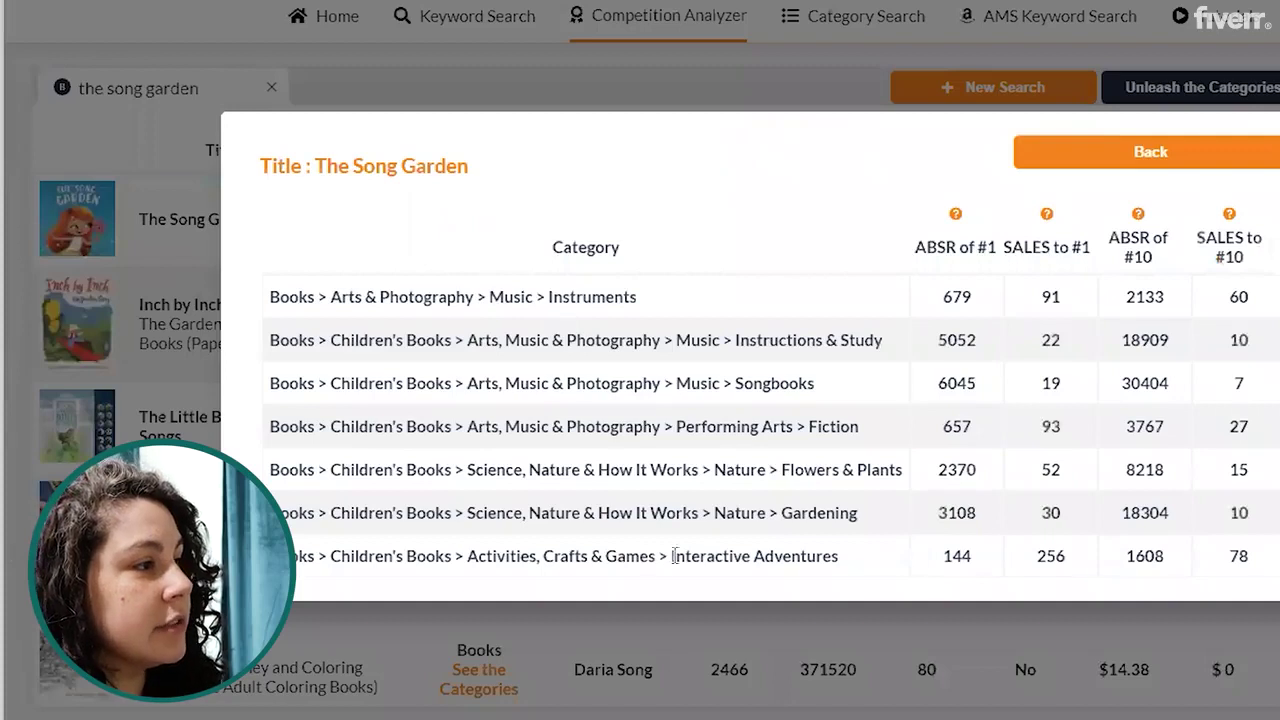
double_click(1240, 383)
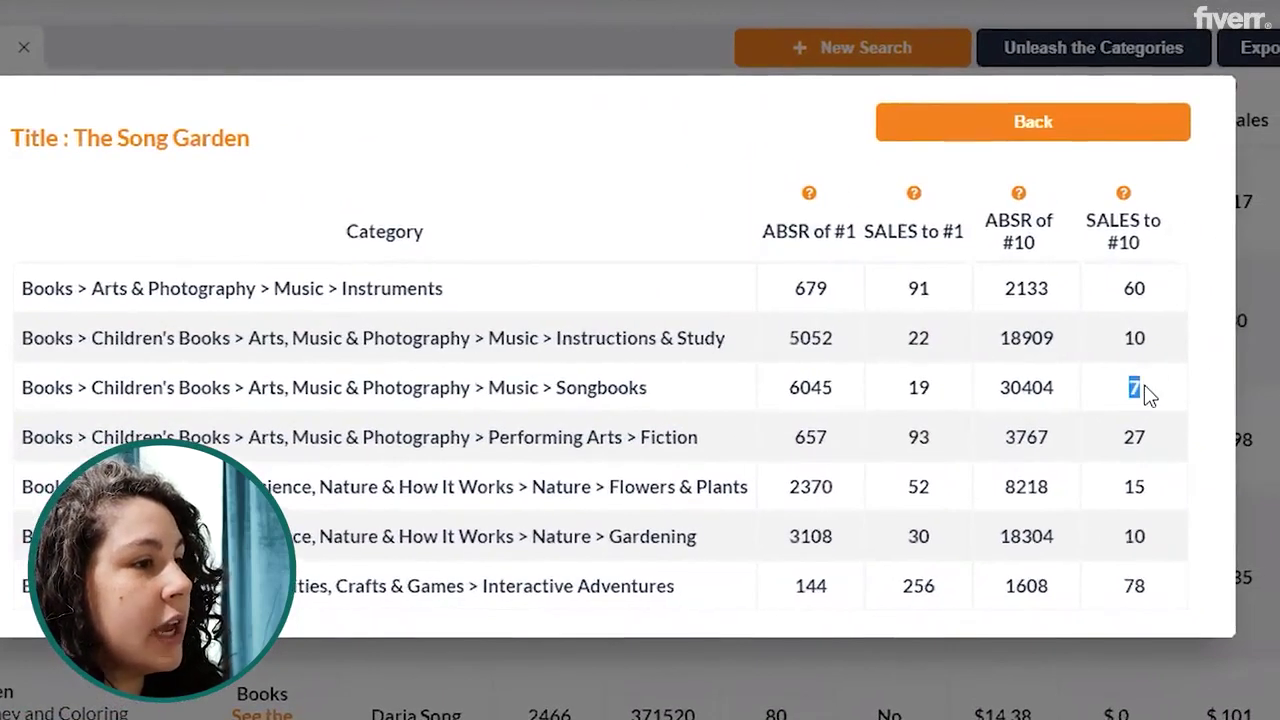
drag(1142, 243, 1110, 243)
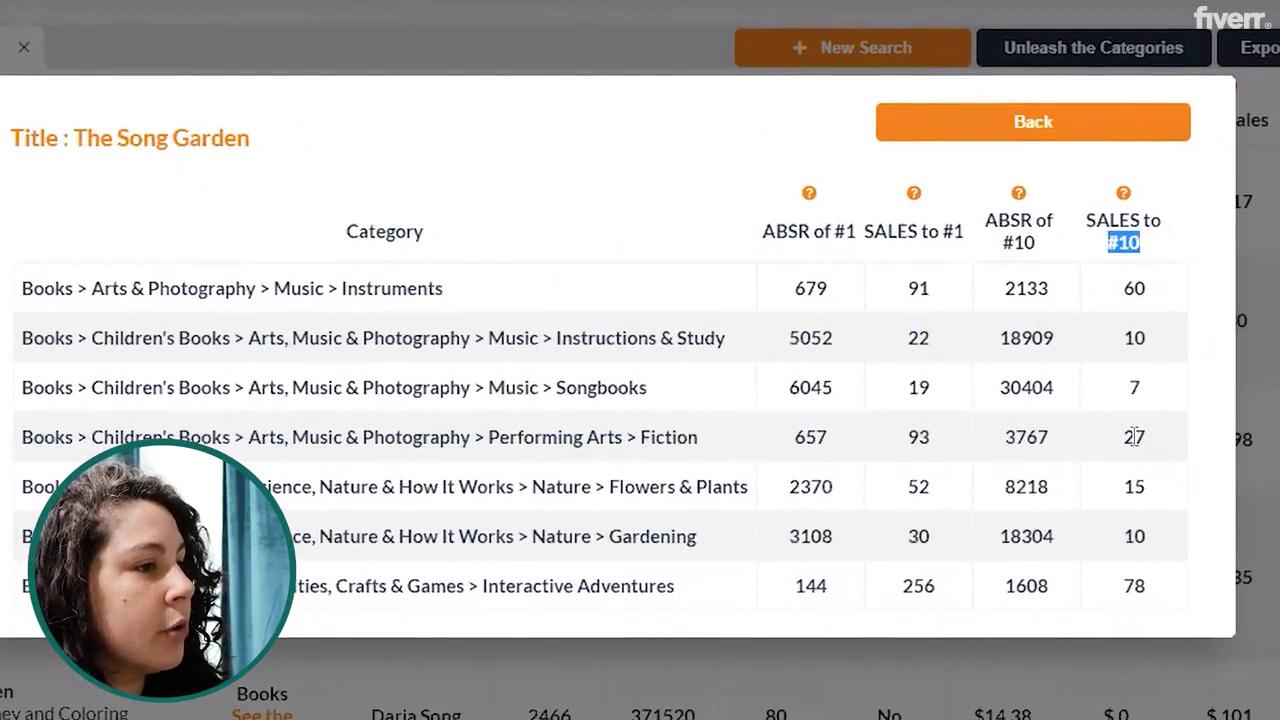
drag(1120, 445, 1143, 440)
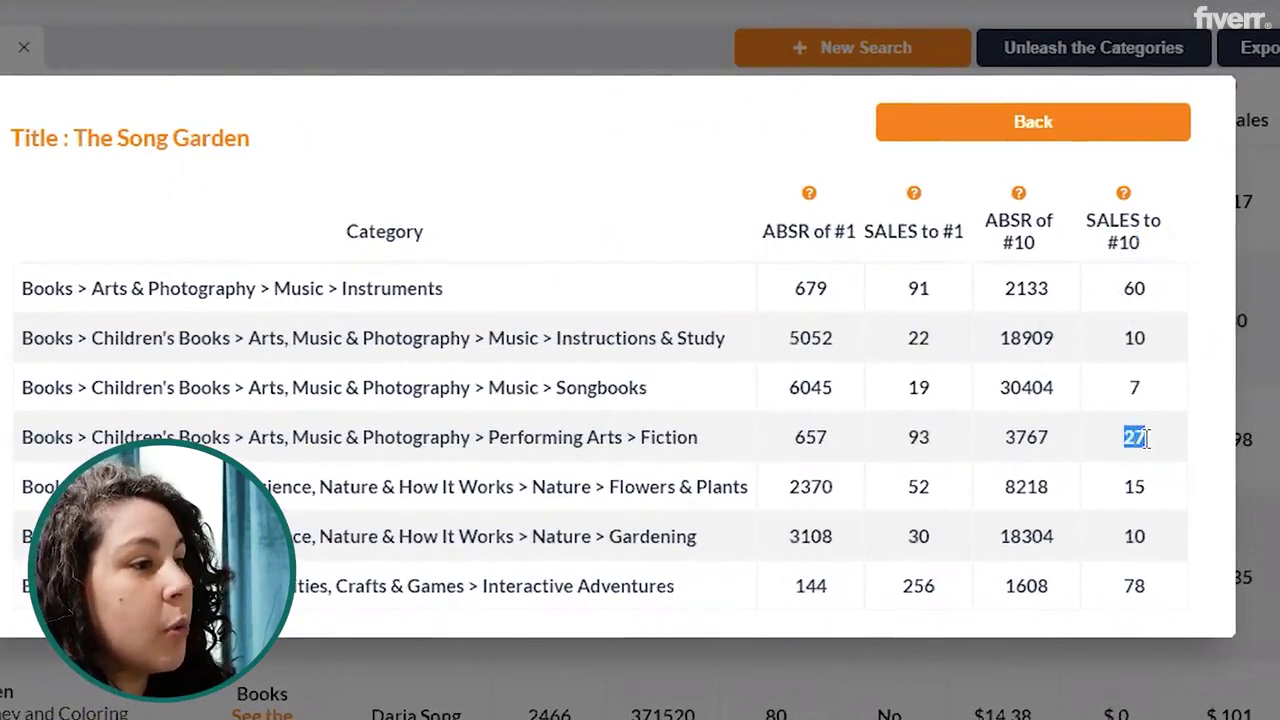
drag(1146, 245, 1107, 244)
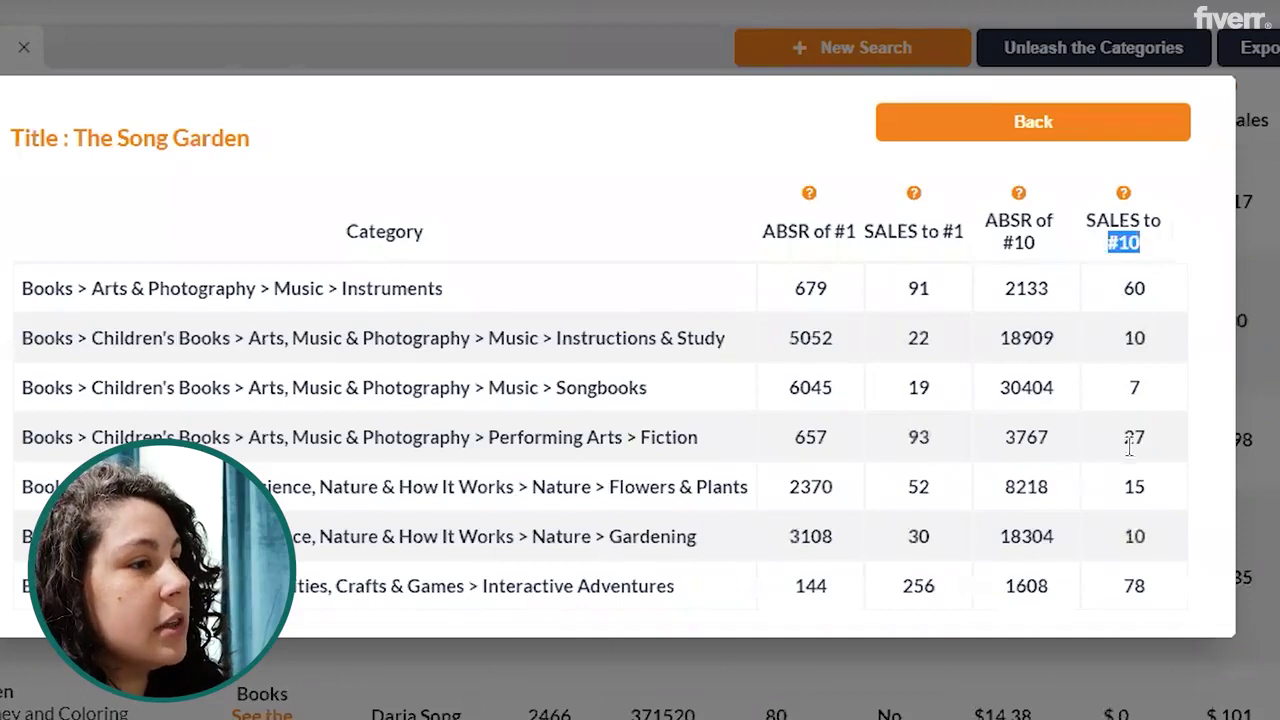
click(1150, 540)
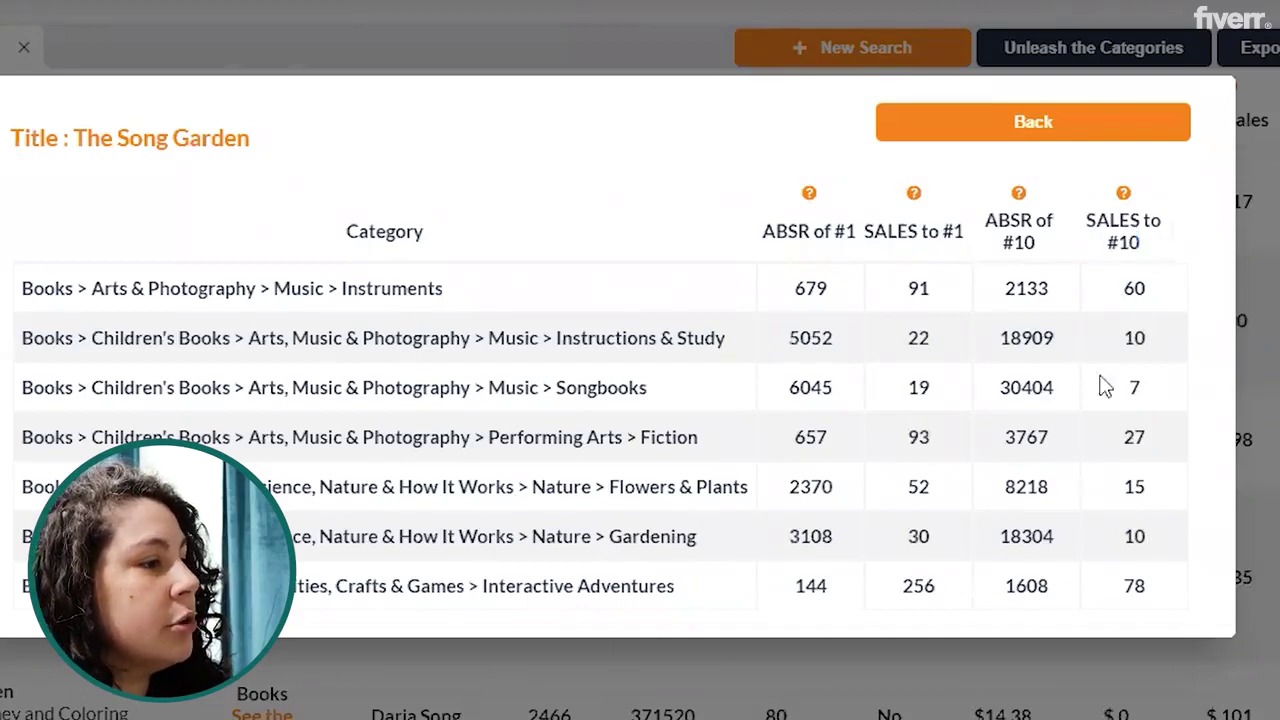
click(1090, 148)
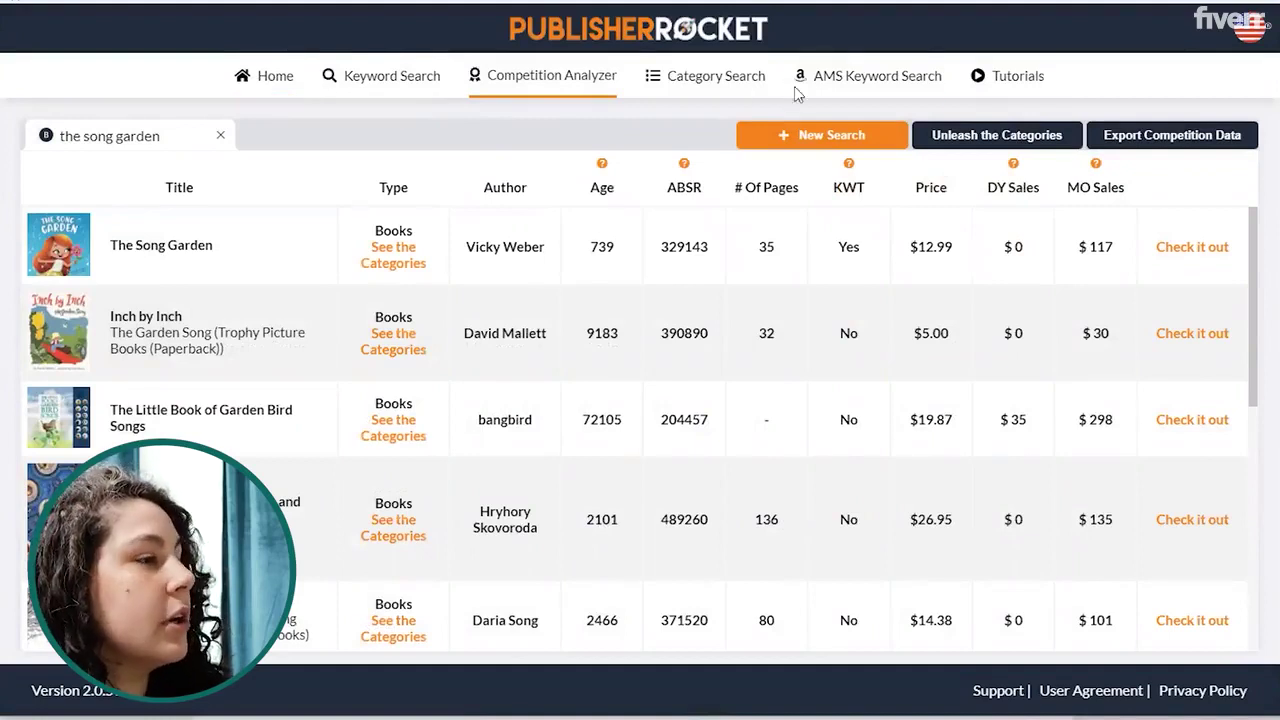
- Go to the Category Search, return to the home screen and reopen the full category list from there
click(722, 82)
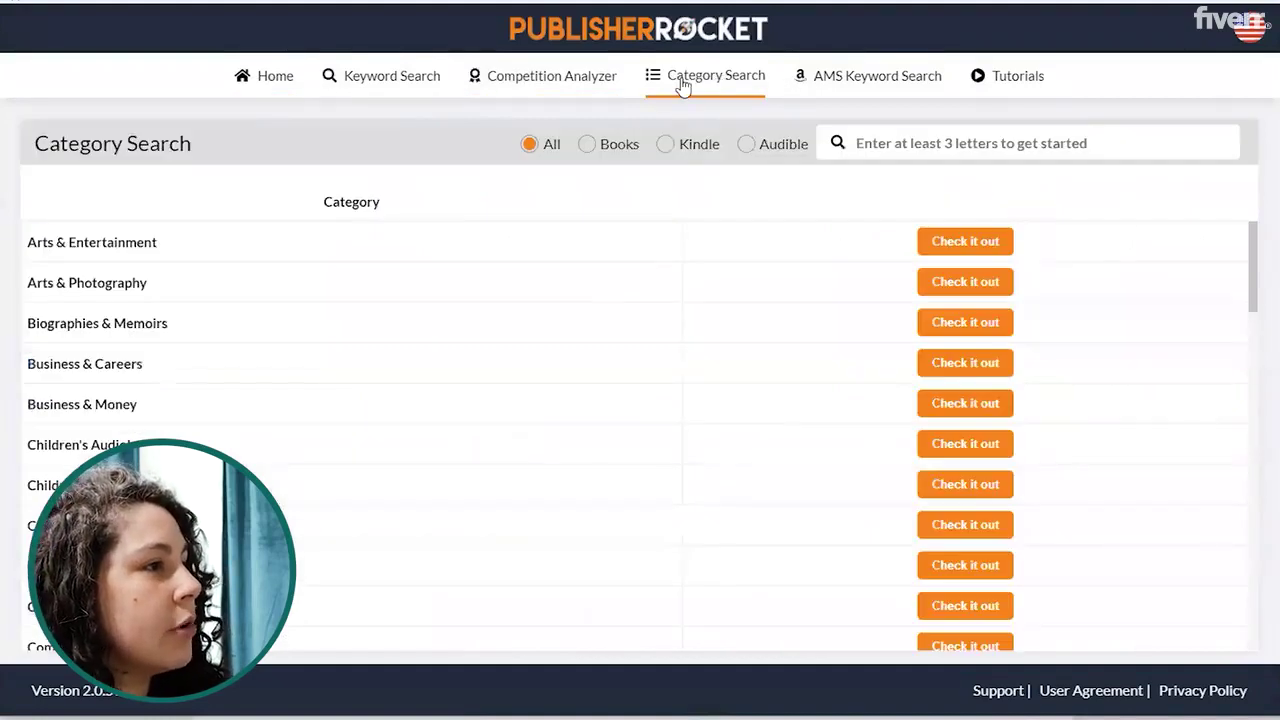
click(274, 84)
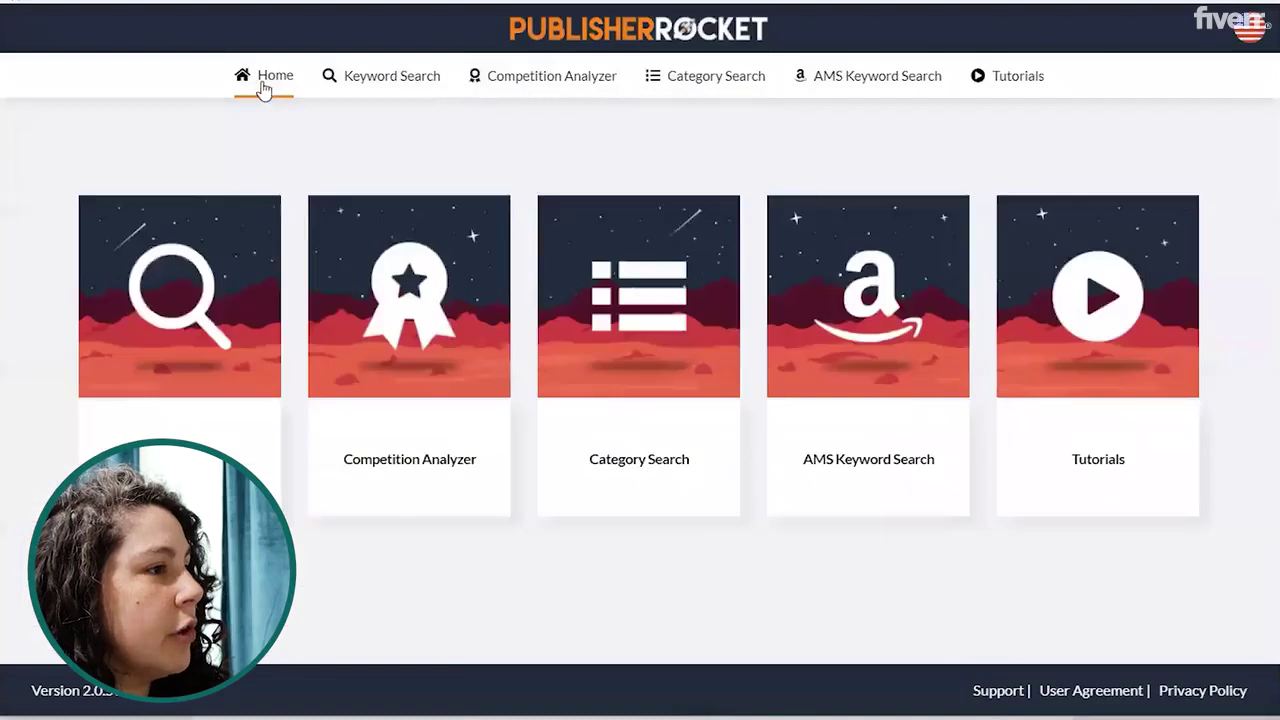
click(624, 452)
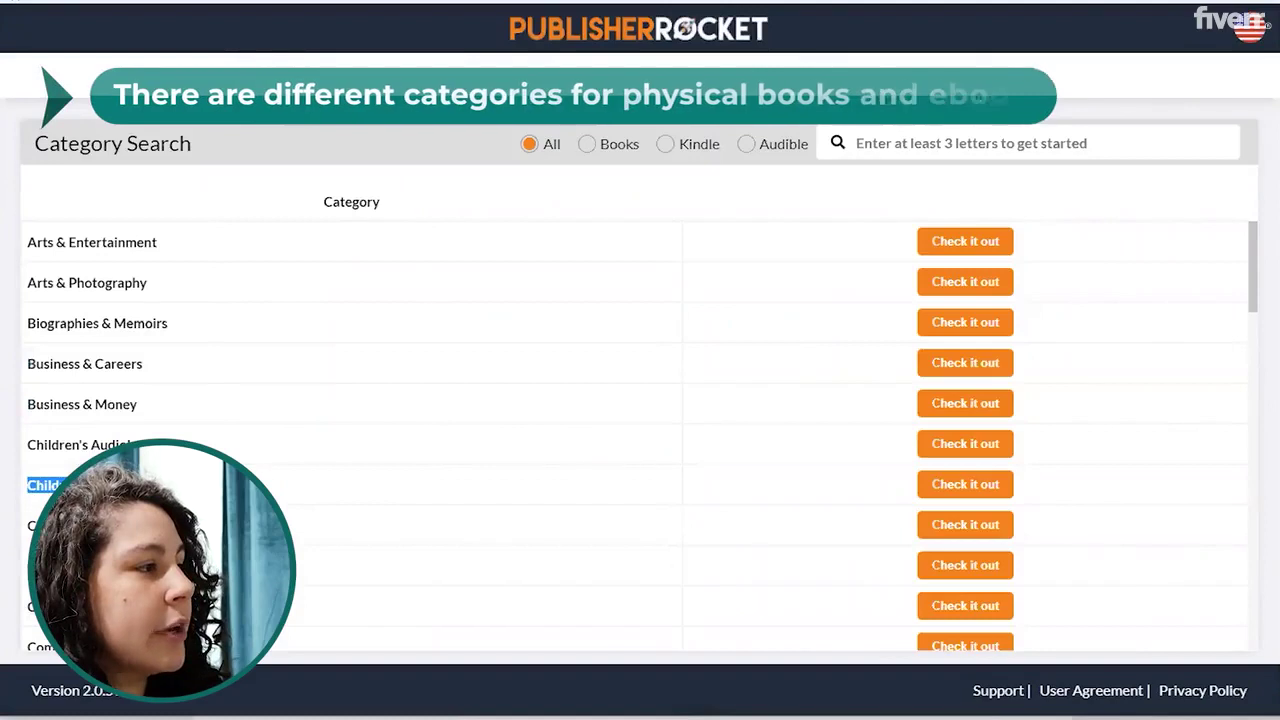
- Open the Children's eBooks category and browse its Kindle subcategories with their rank and sales figures
click(977, 534)
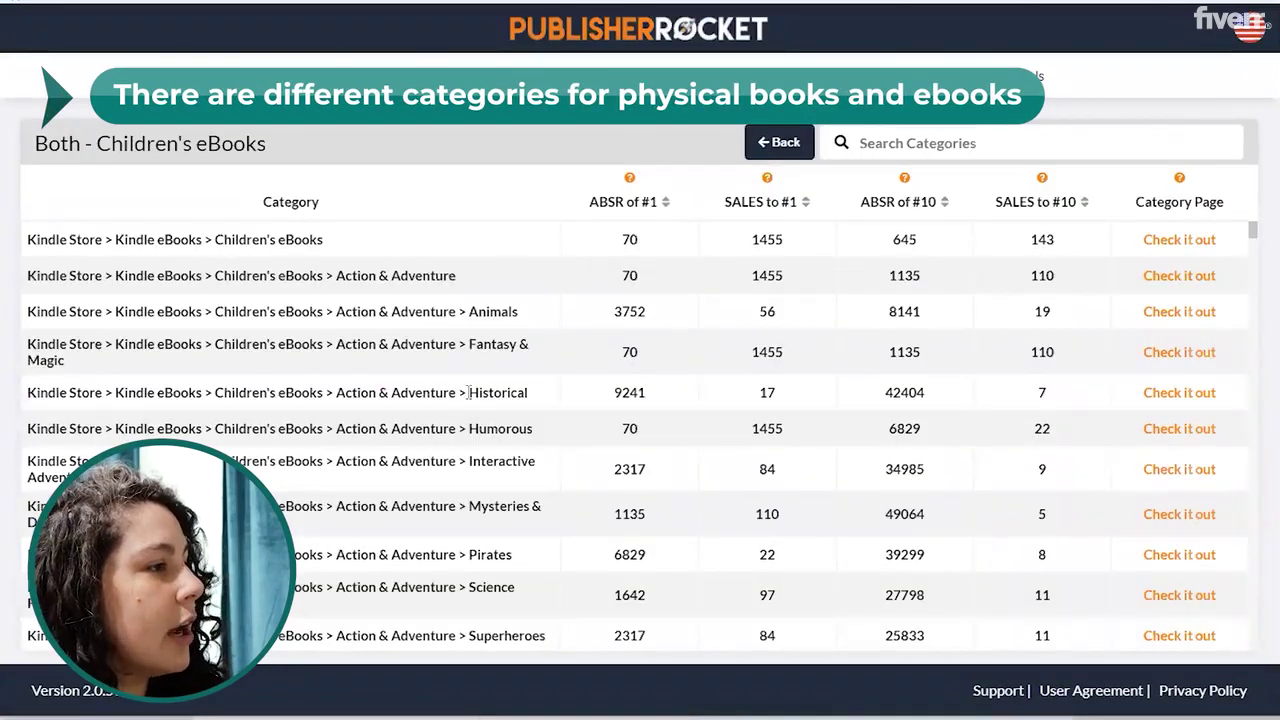
scroll(470, 385, down, 1)
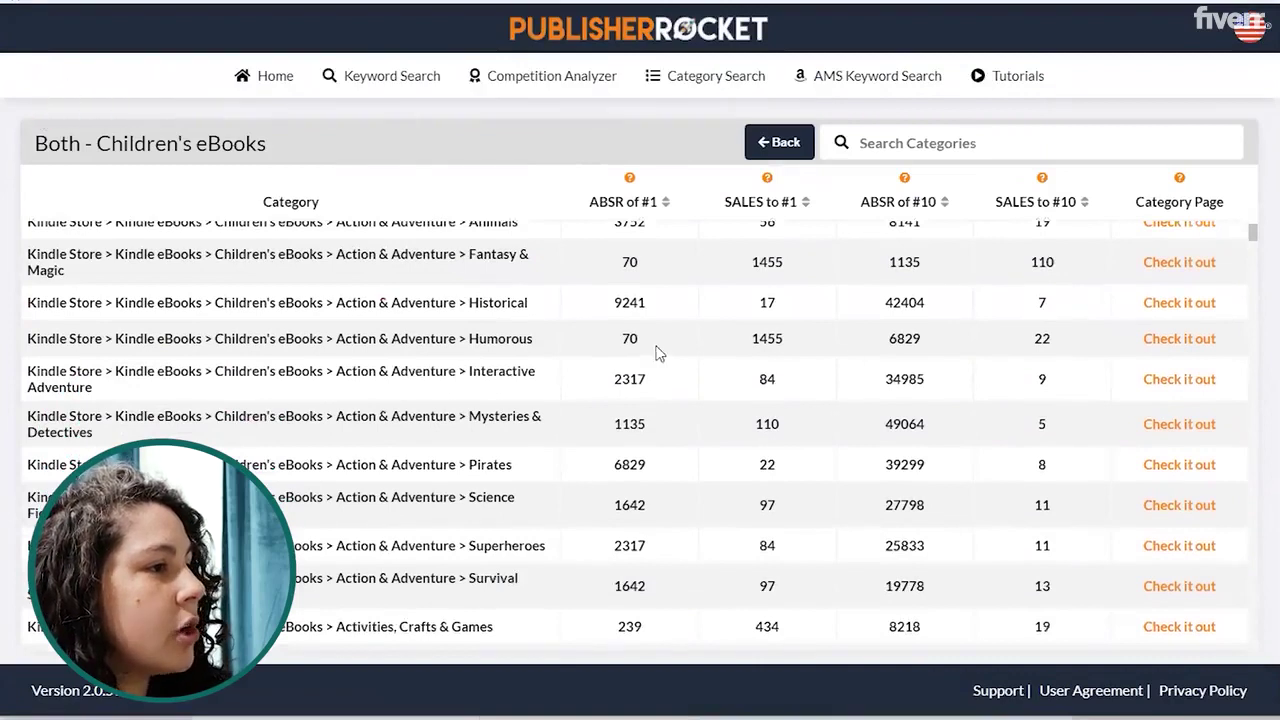
scroll(657, 352, down, 3)
scroll(610, 378, down, 5)
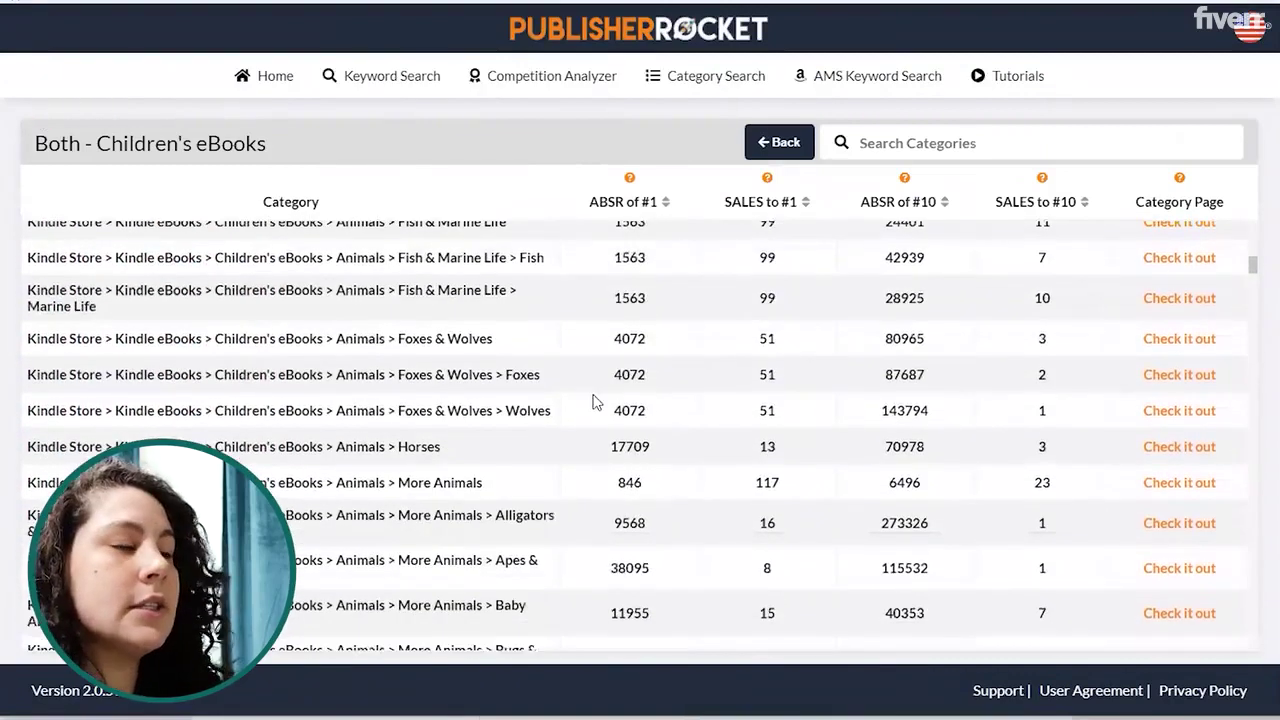
scroll(593, 405, down, 10)
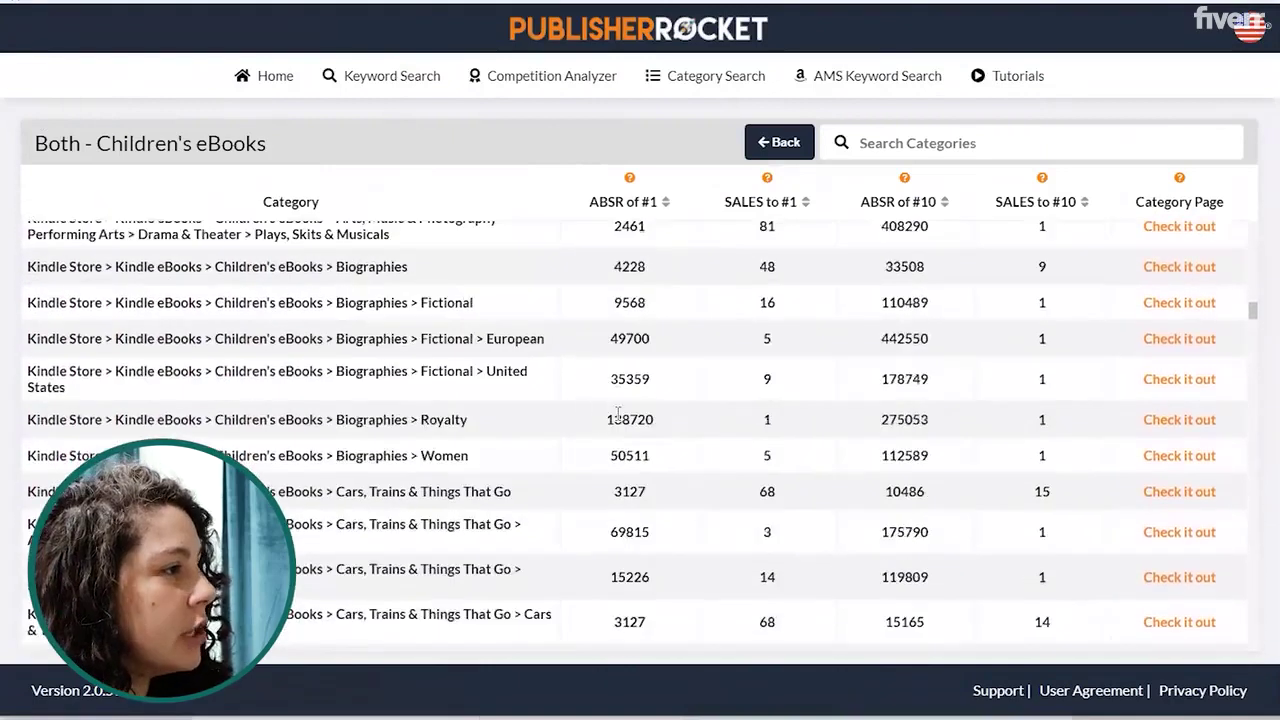
scroll(424, 363, down, 8)
- Filter the Children's eBooks categories by "value" and copy the full path of the Family Life > Values category
click(920, 145)
text(v)
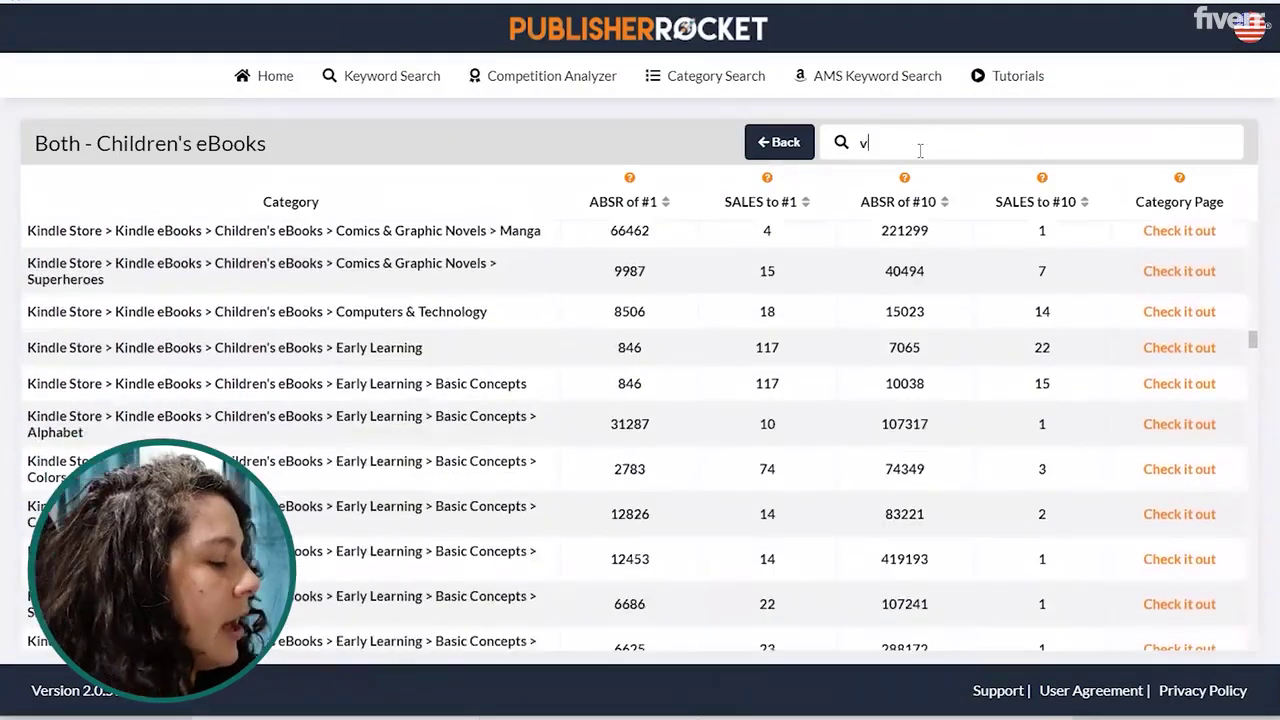
text(alue)
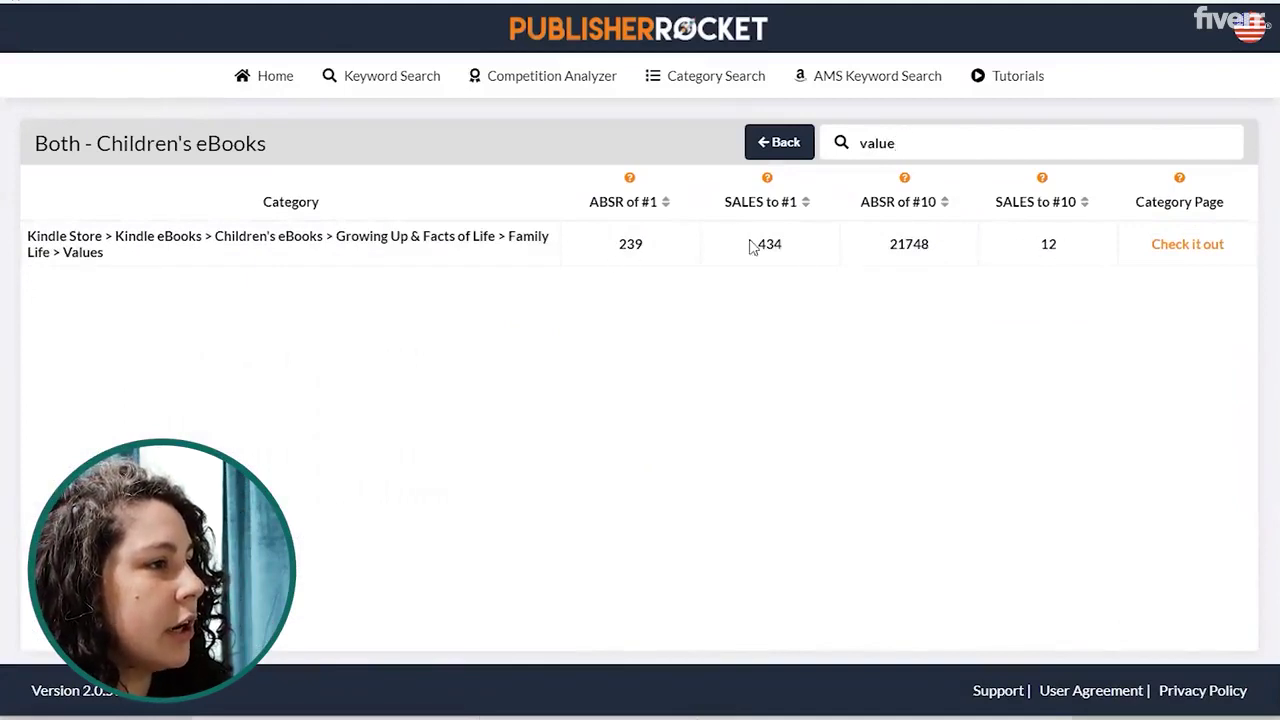
drag(1020, 250, 1055, 248)
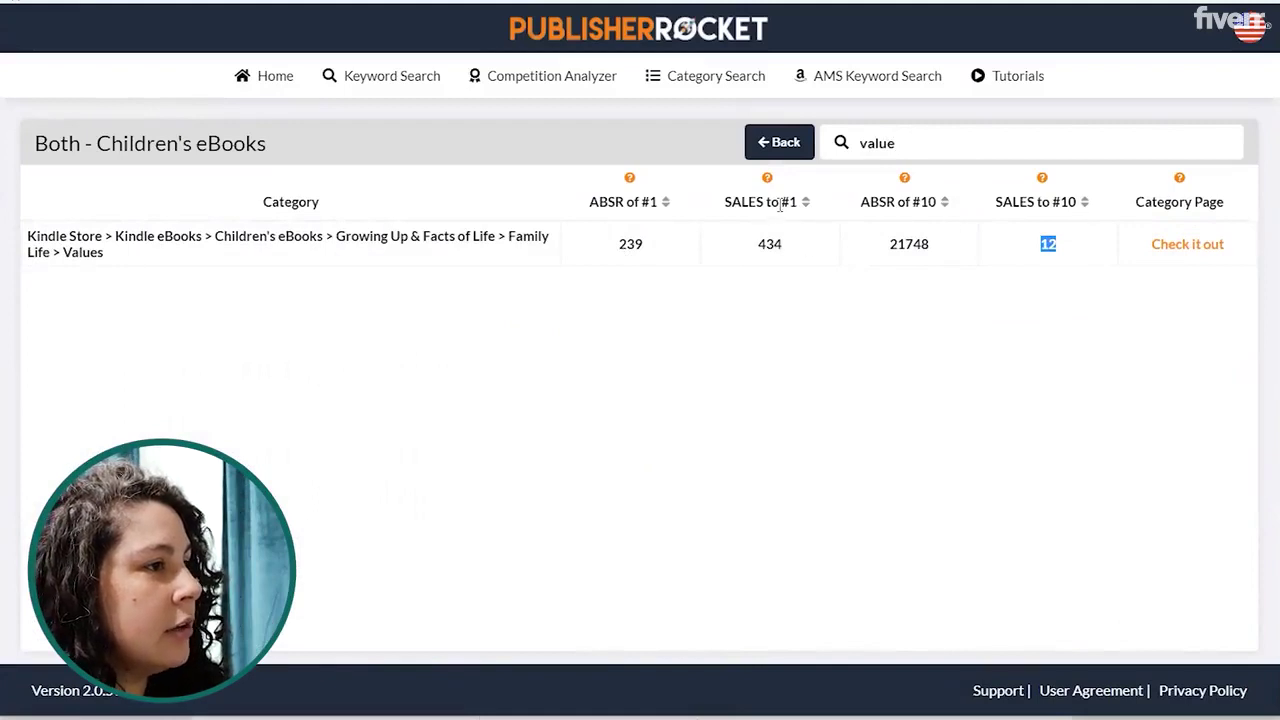
drag(786, 246, 741, 250)
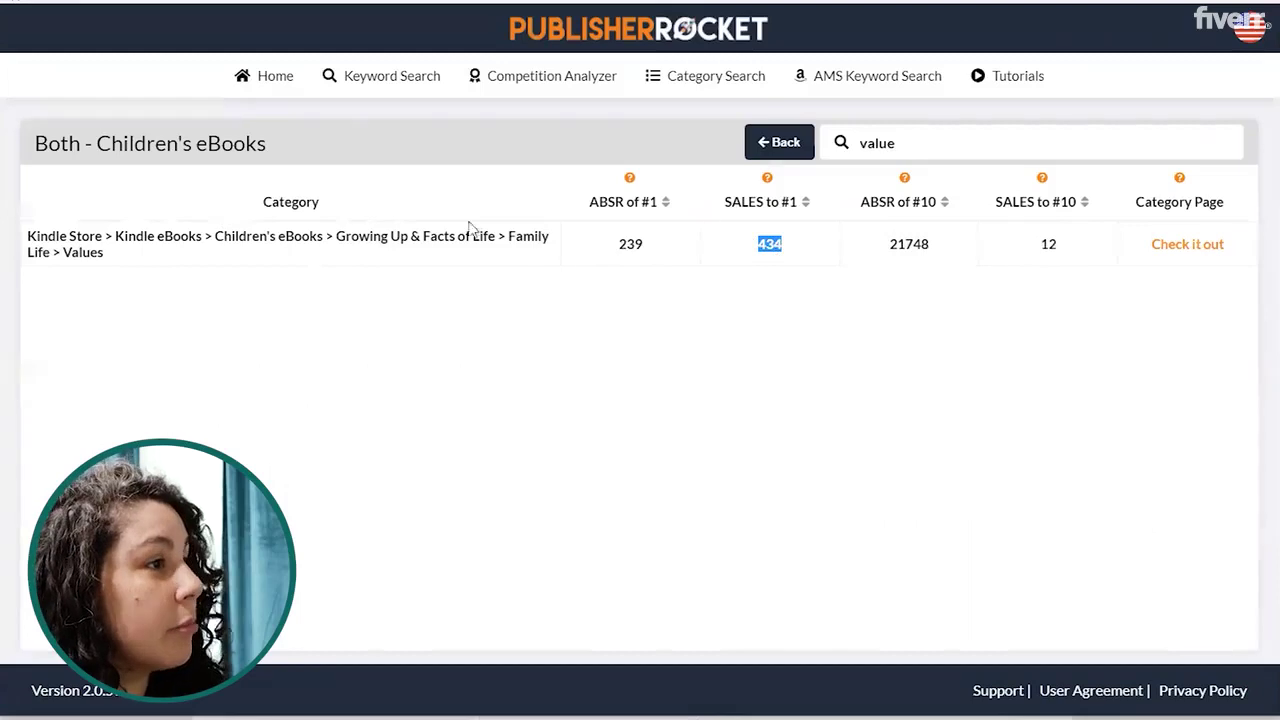
drag(103, 254, 29, 237)
key(ctrl+c)
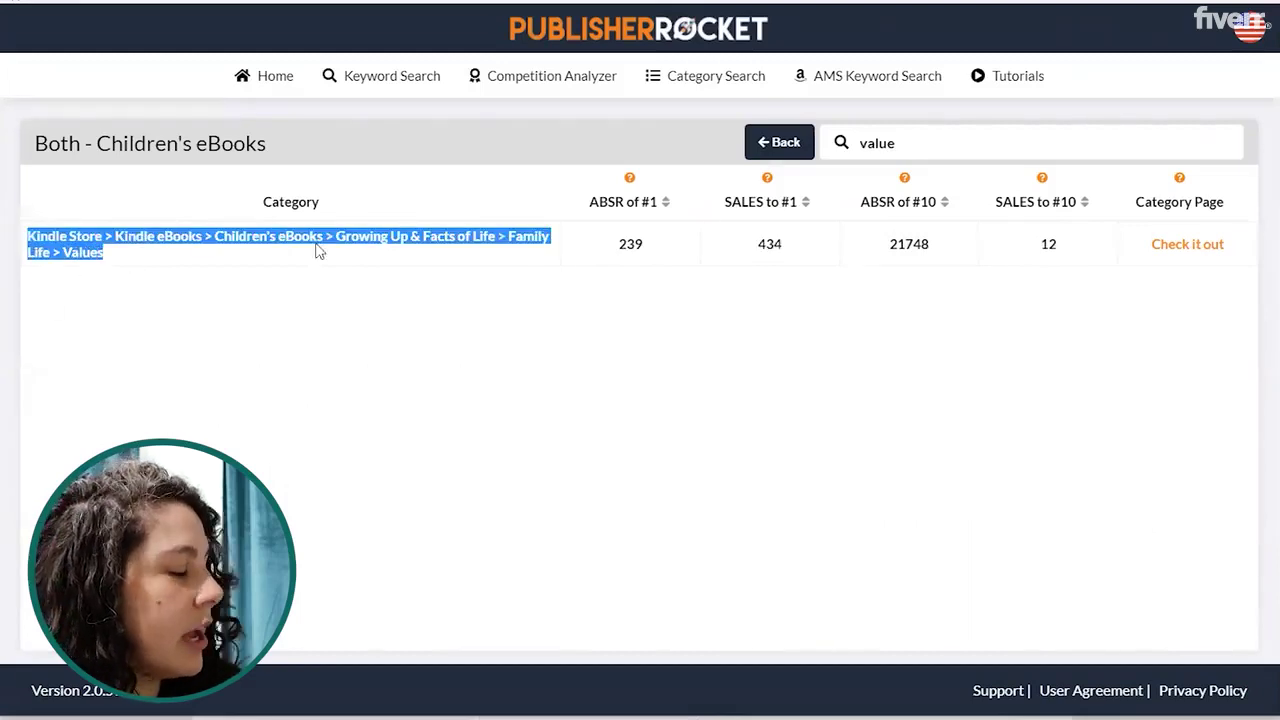
- Clear the category filter and sort the list by the sales needed to reach #10, lowest first
click(849, 157)
key(ctrl+a)
key(BackSpace)
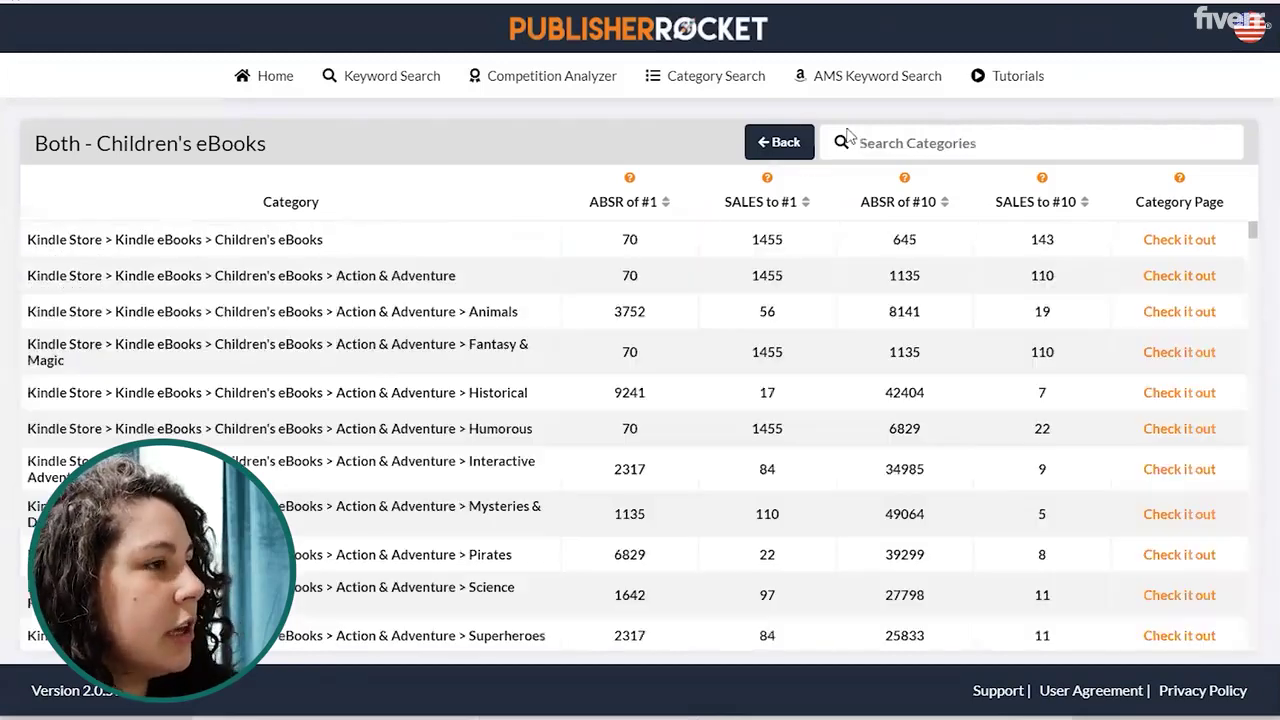
click(1085, 205)
click(1086, 210)
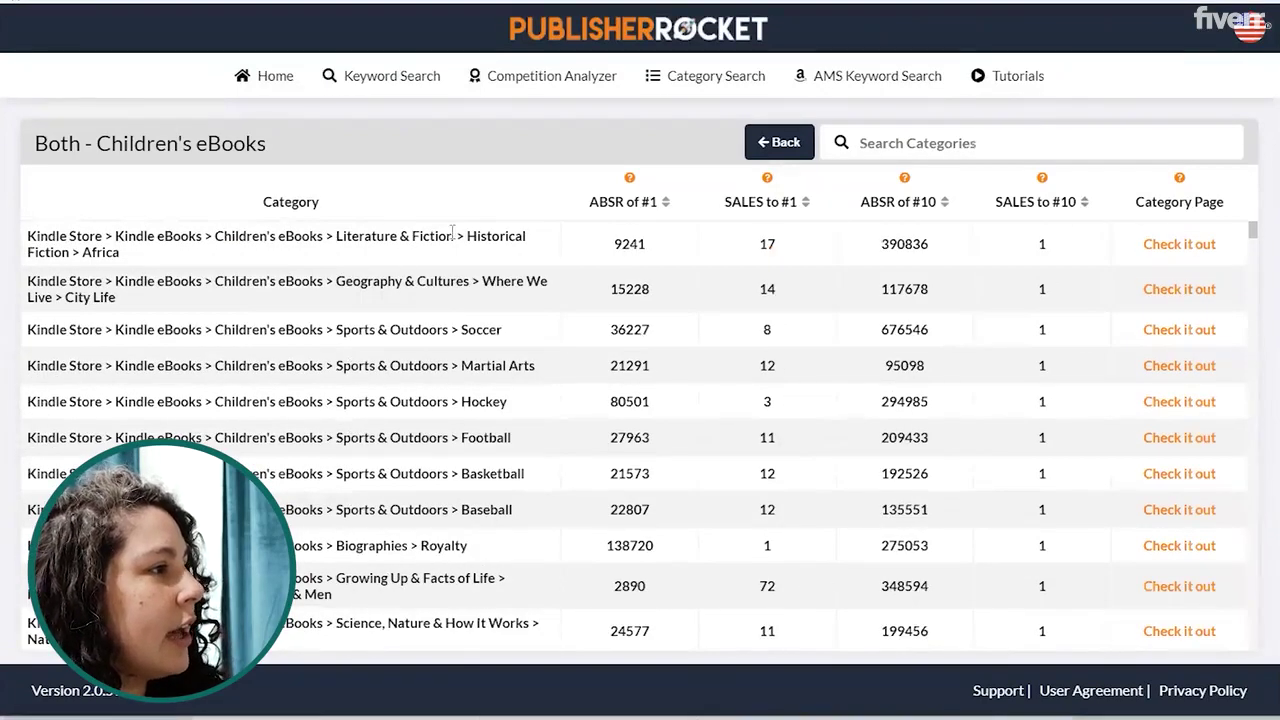
- Examine the Historical Fiction > Africa category path and the sales it needs to reach #10
drag(467, 239, 489, 259)
click(499, 258)
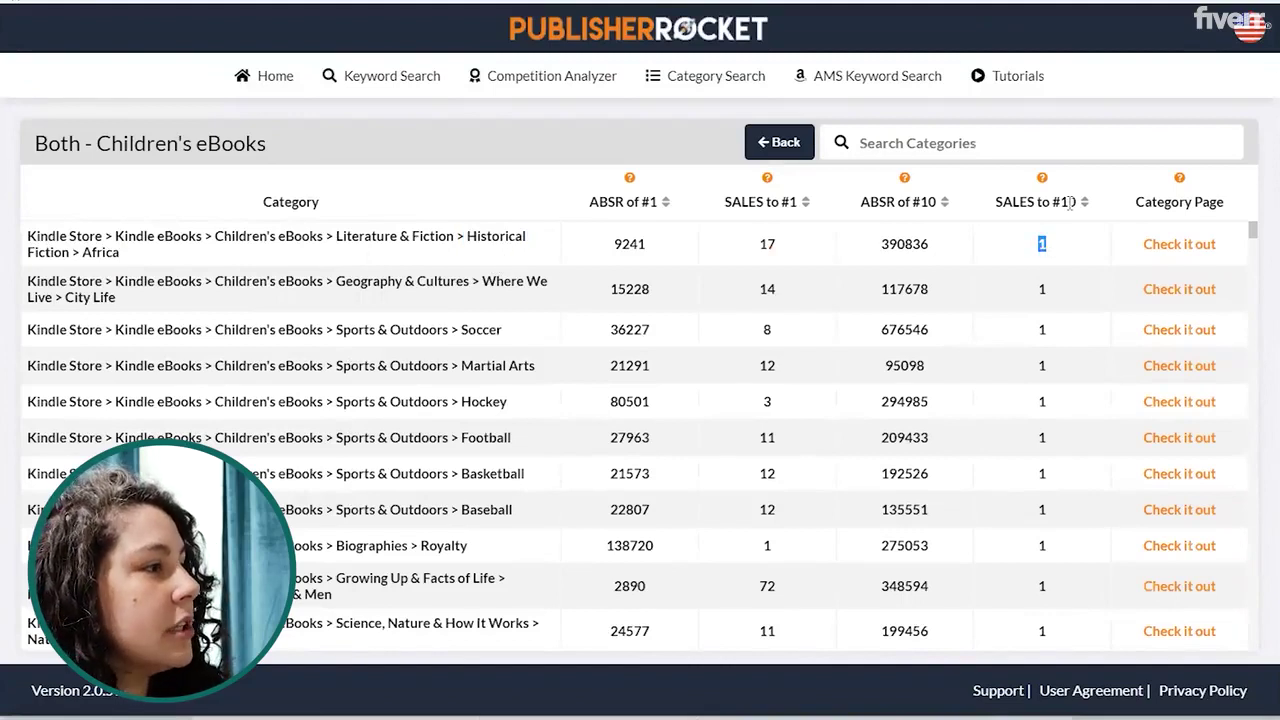
drag(118, 256, 50, 236)
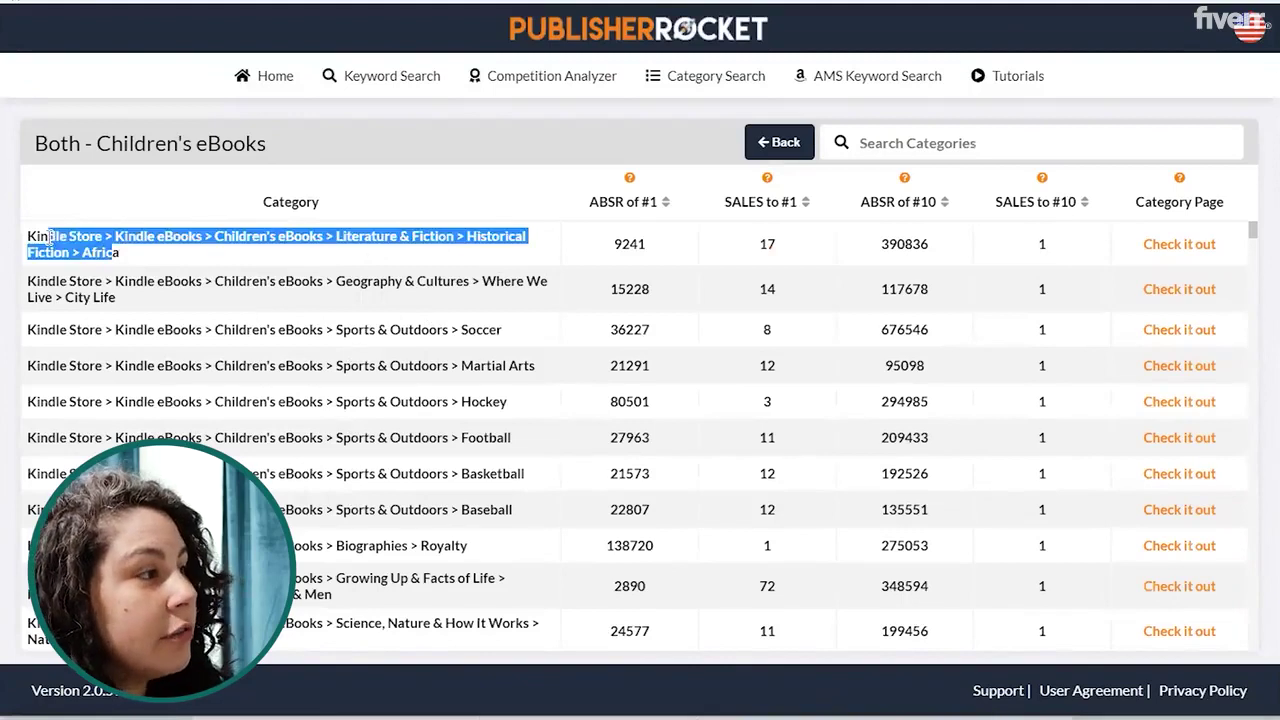
click(125, 253)
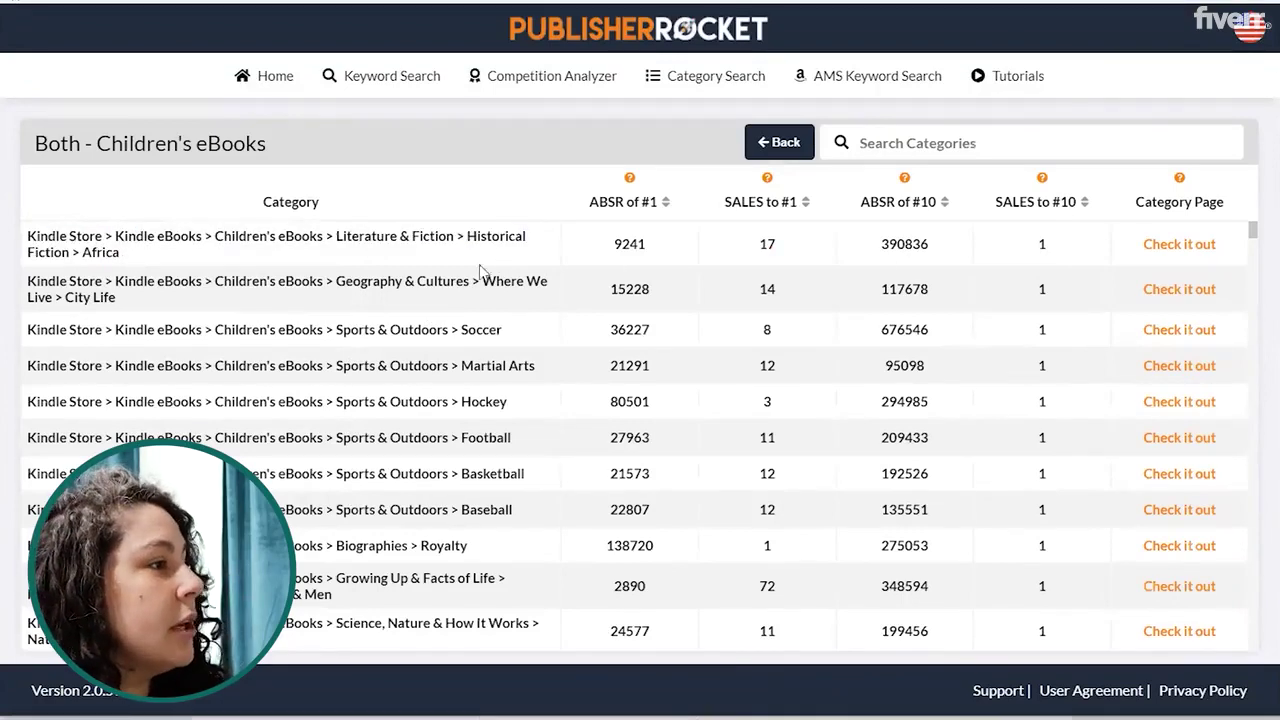
- Check the sales needed to reach #1 and #10 in the Sports & Outdoors > Hockey category
scroll(281, 308, down, 1)
drag(508, 311, 105, 311)
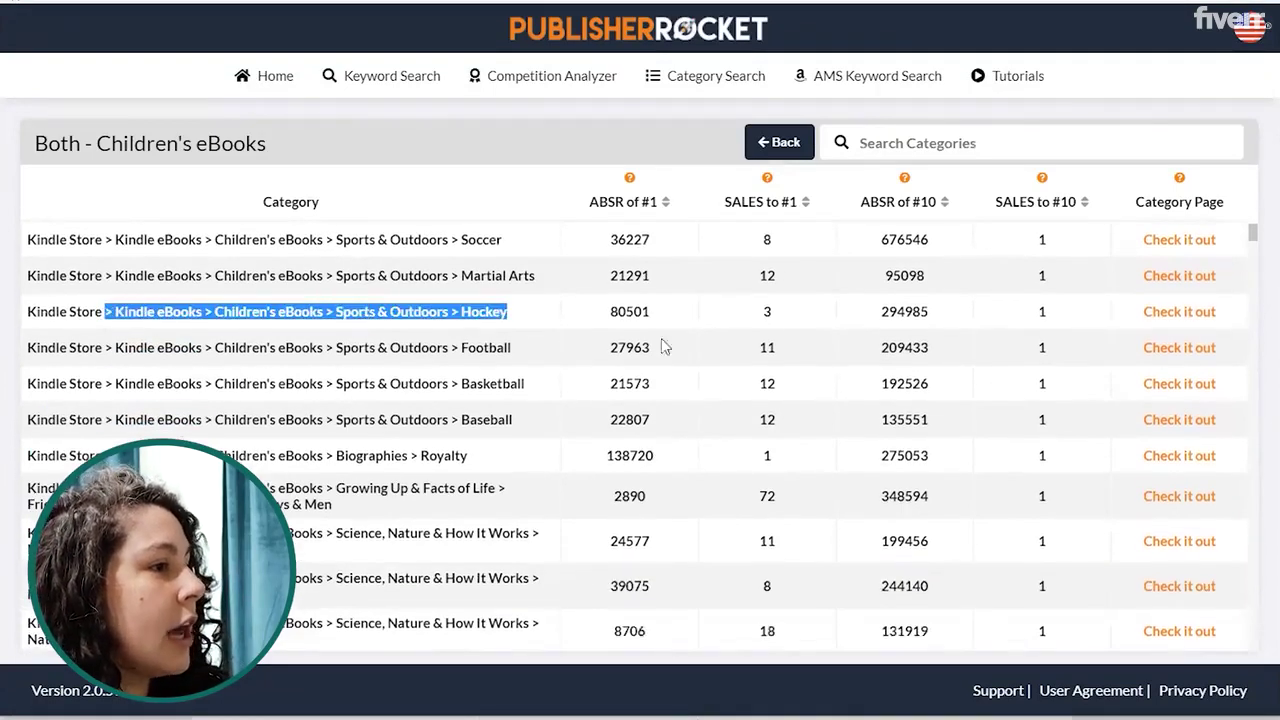
double_click(764, 313)
double_click(1048, 313)
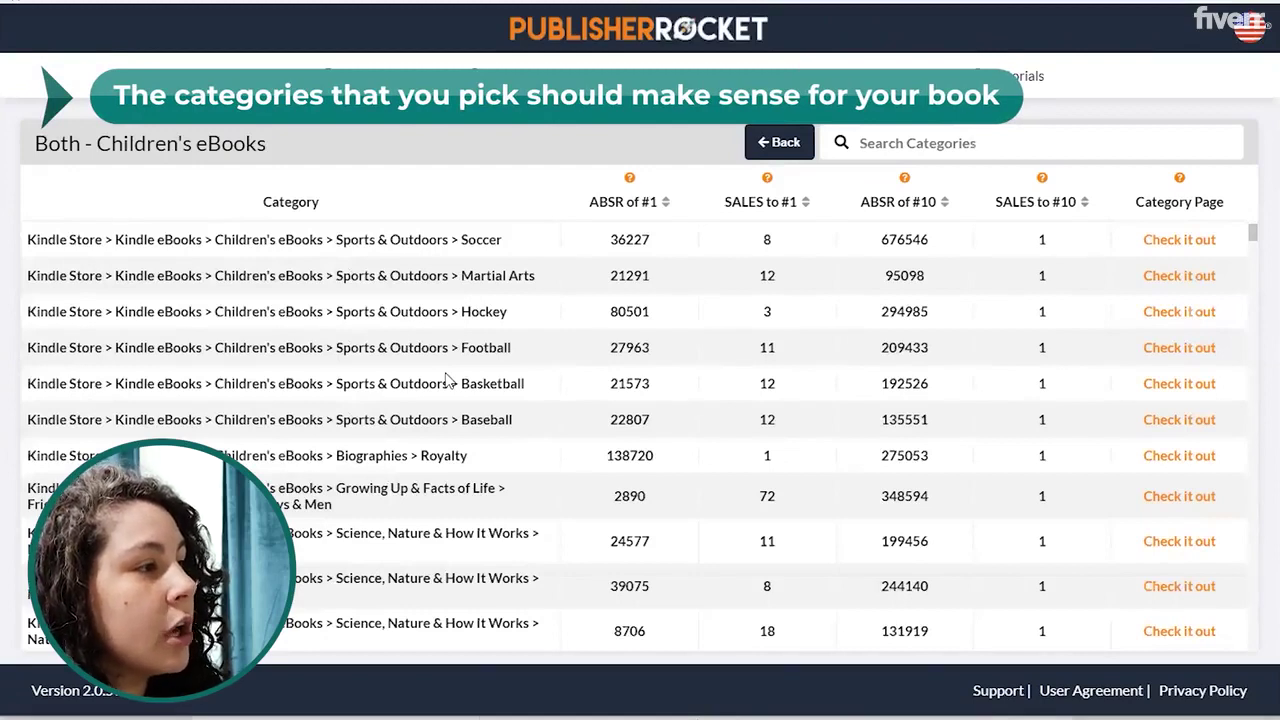
drag(504, 317, 8, 330)
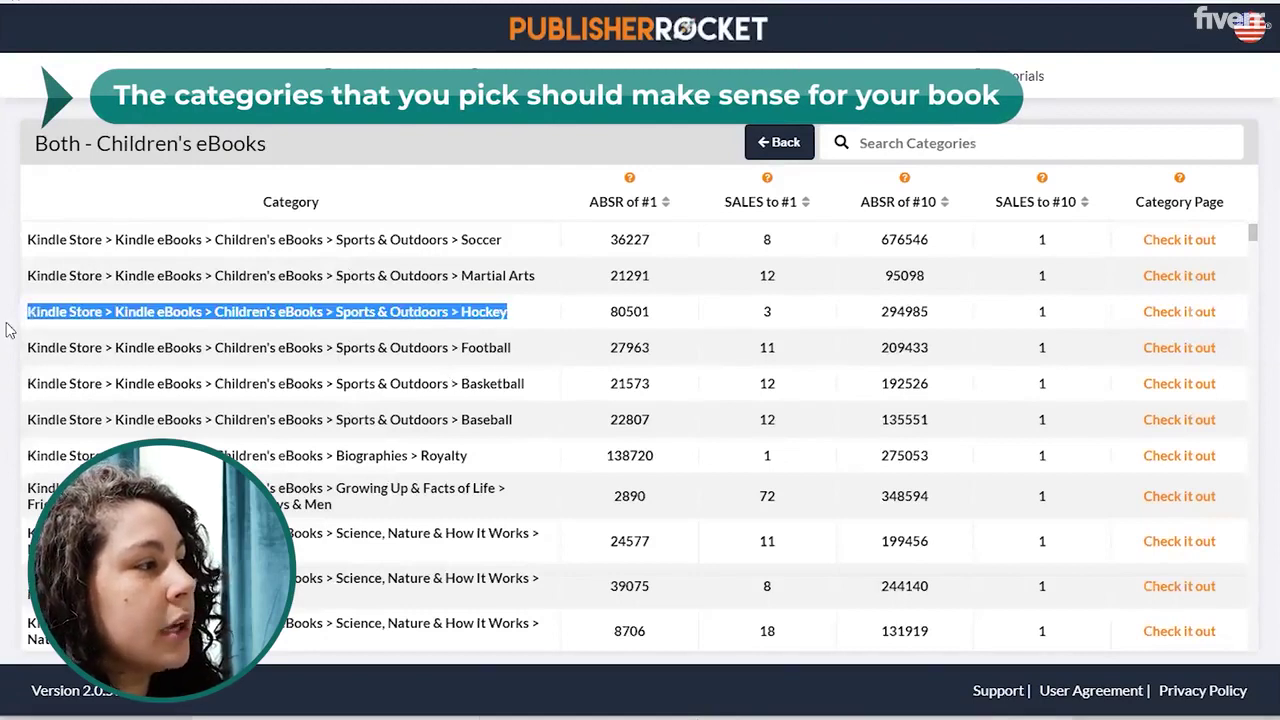
click(70, 314)
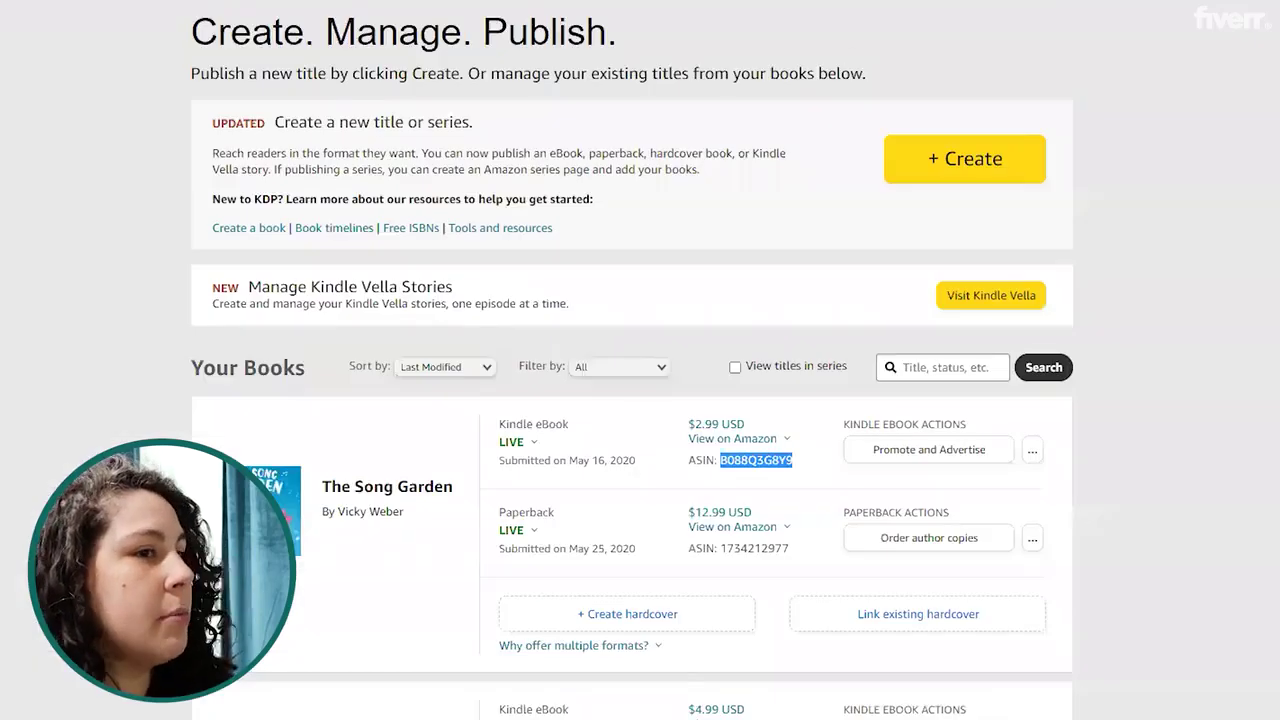
- Switch to Amazon KDP and open the contact form for Update Amazon Categories under Amazon Store & Product Detail Page
scroll(829, 679, down, 20)
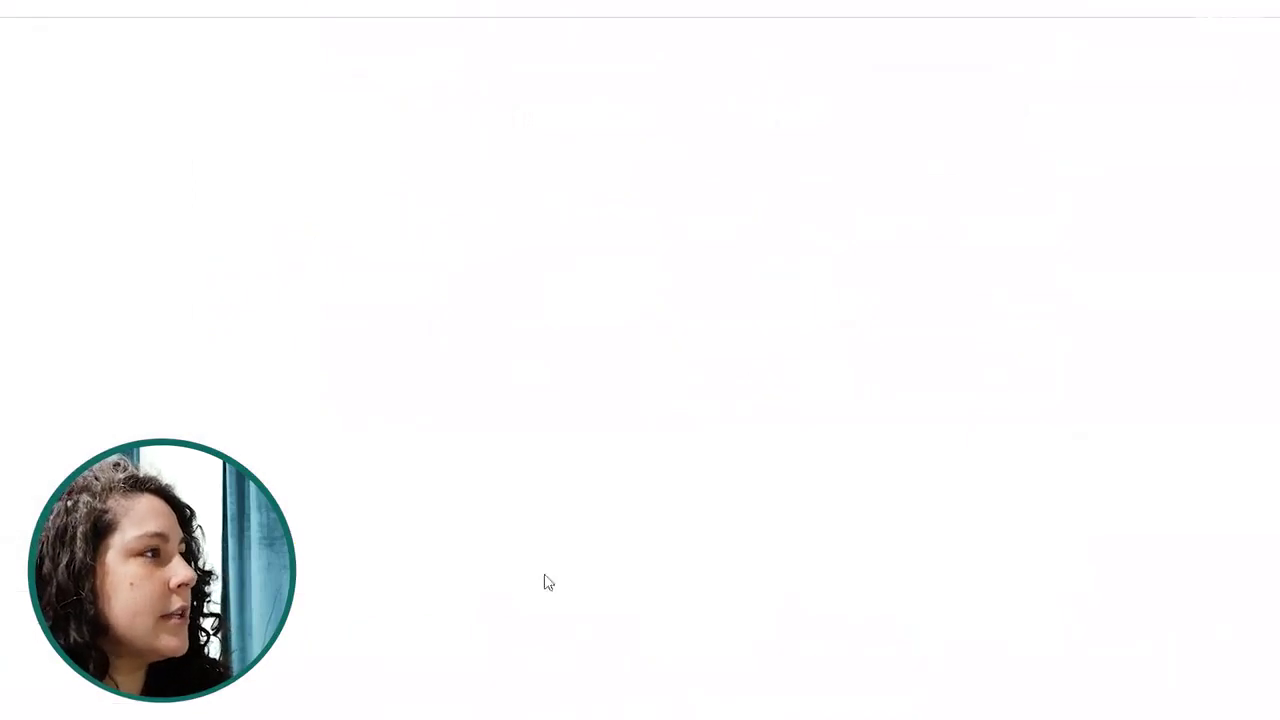
click(166, 194)
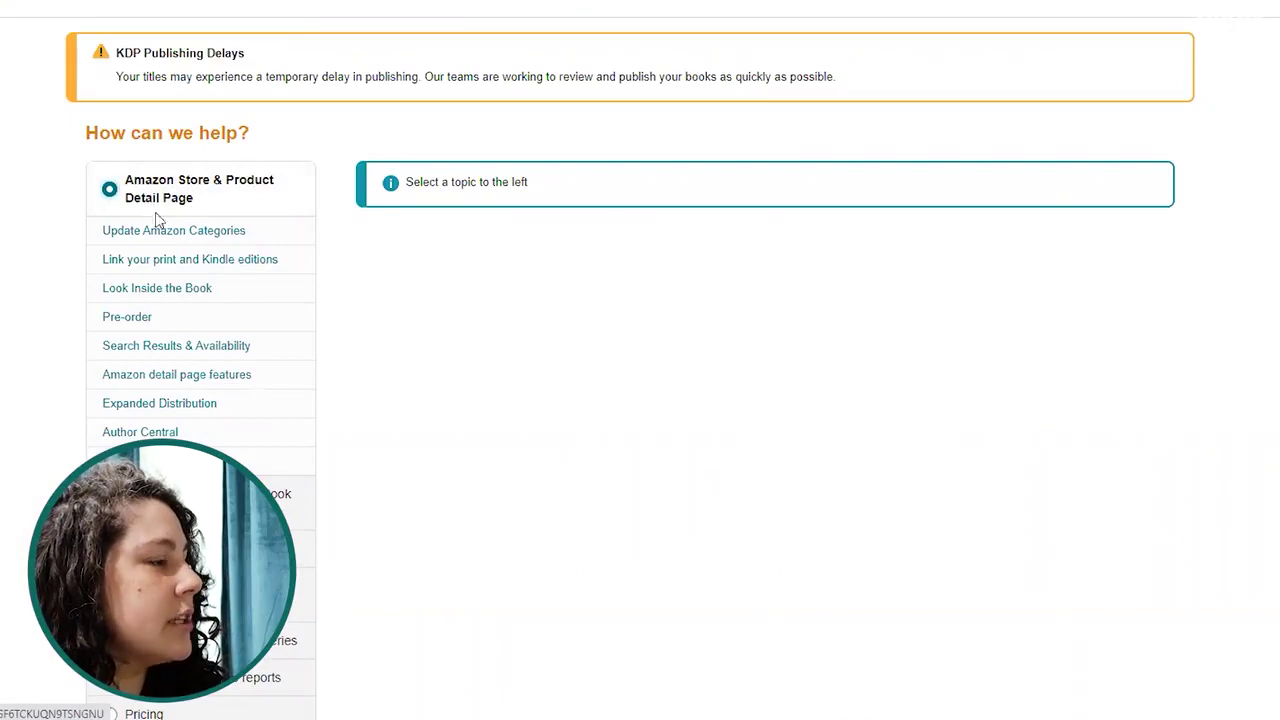
click(177, 235)
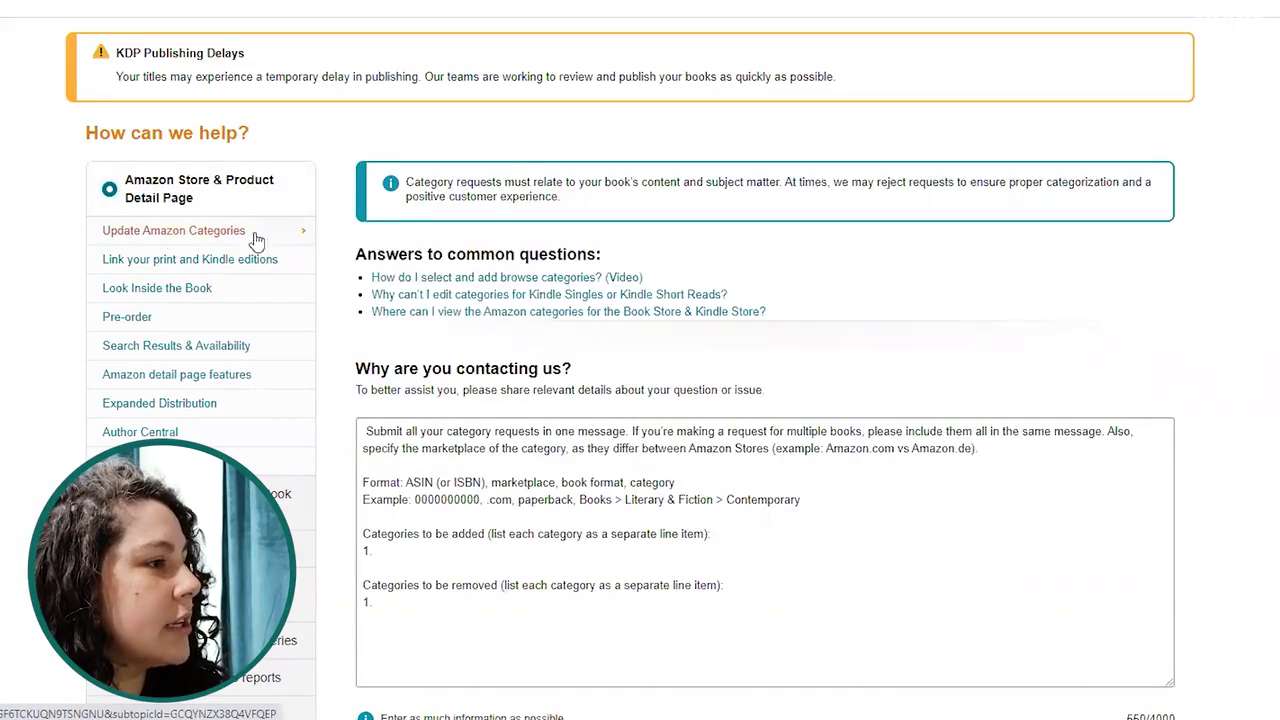
- Delete the "Categories to be removed" section from the message and insert the copied Values category path as item 1 to be added
scroll(257, 240, down, 2)
click(422, 415)
click(321, 352)
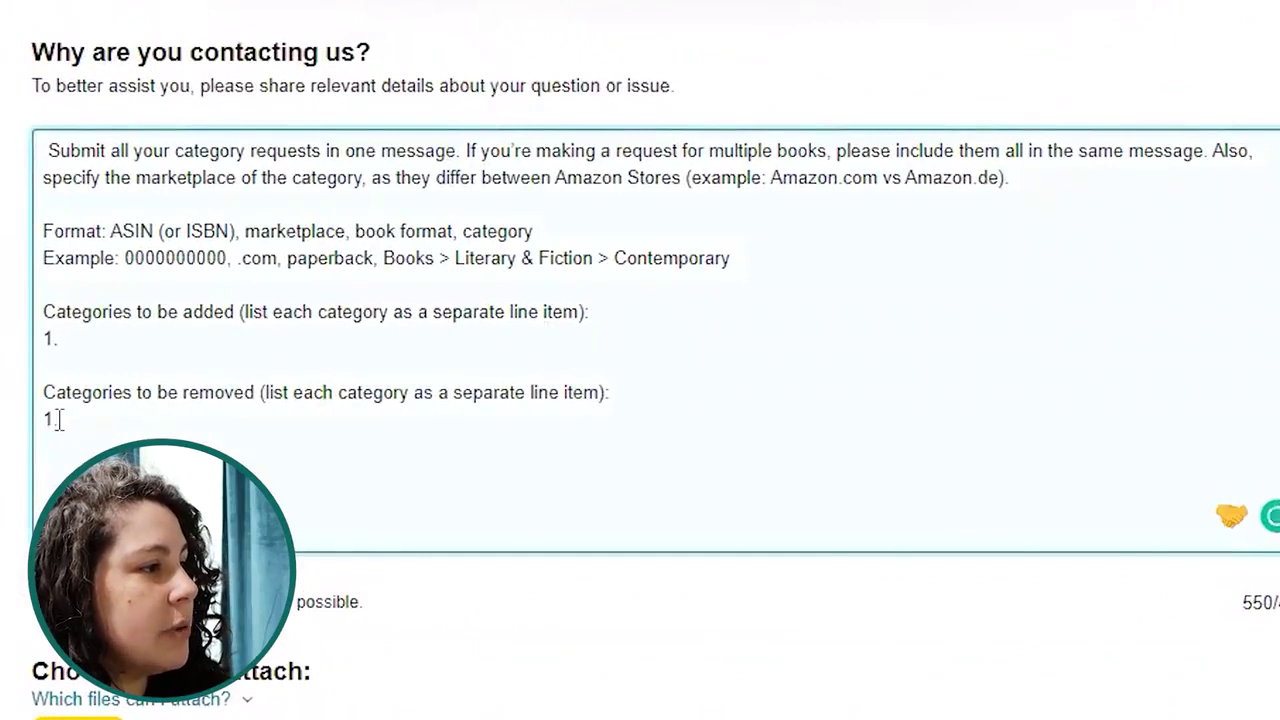
click(79, 418)
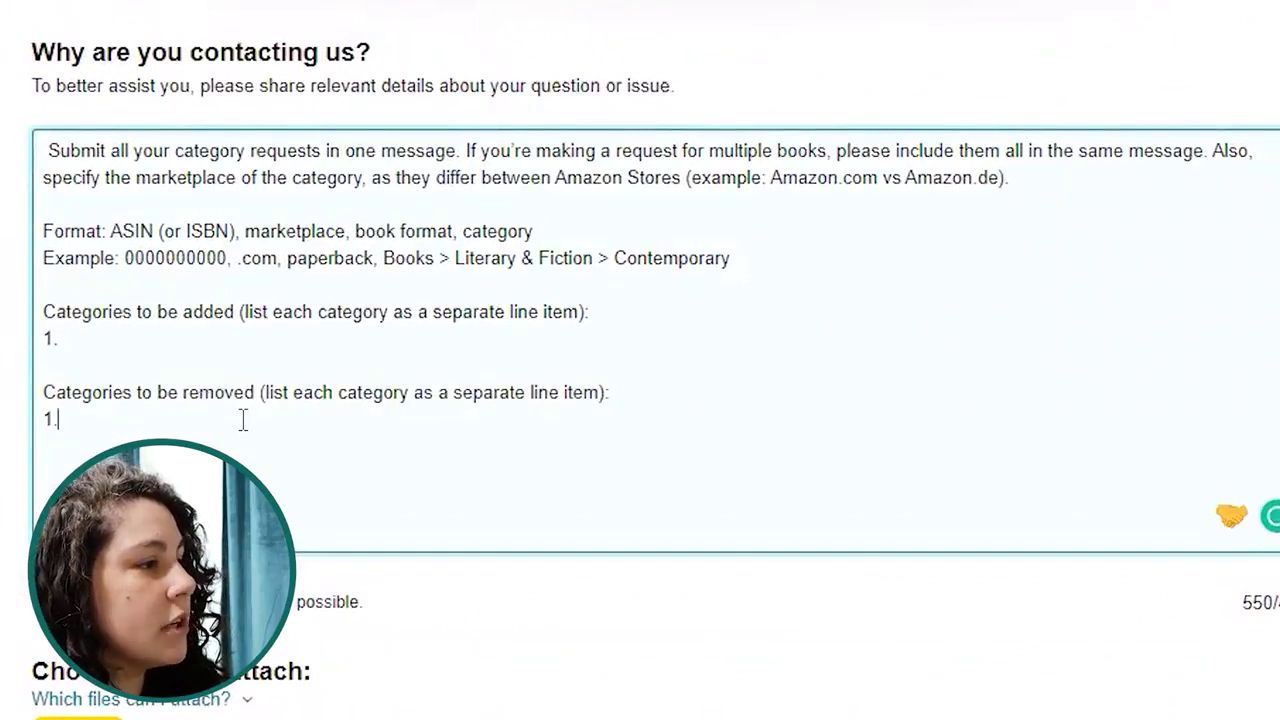
drag(87, 420, 43, 392)
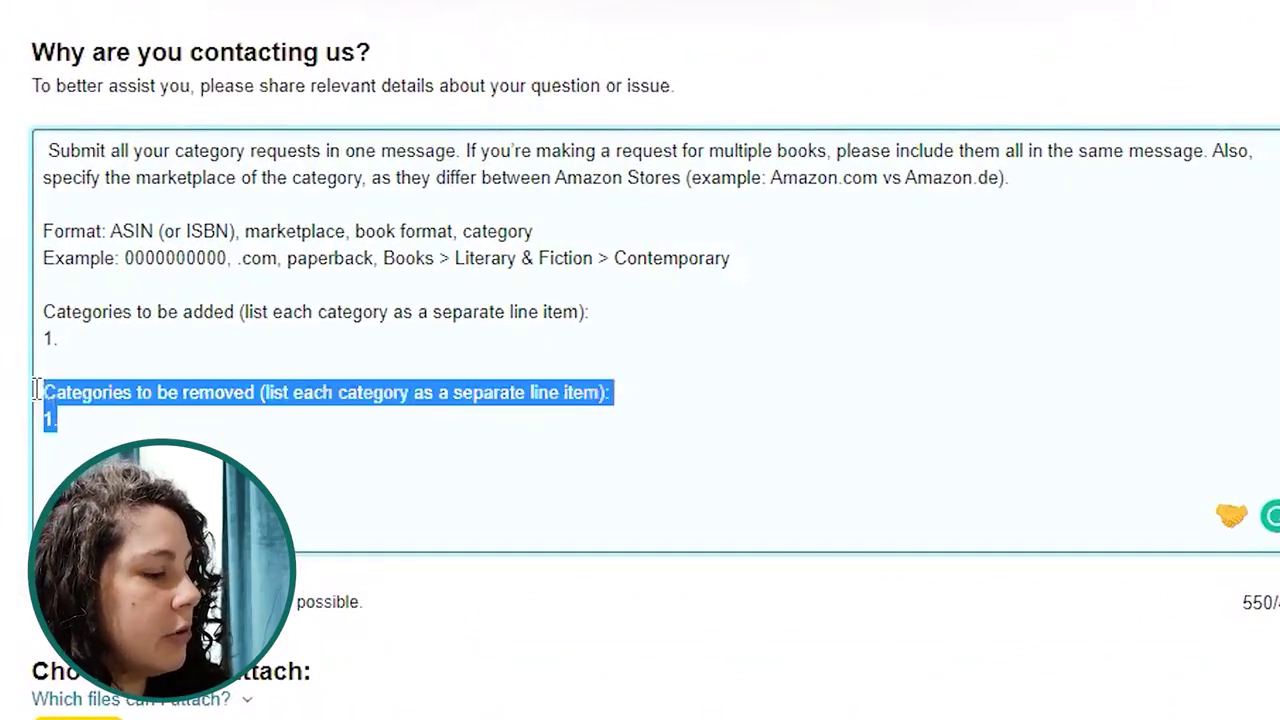
key(BackSpace)
click(195, 340)
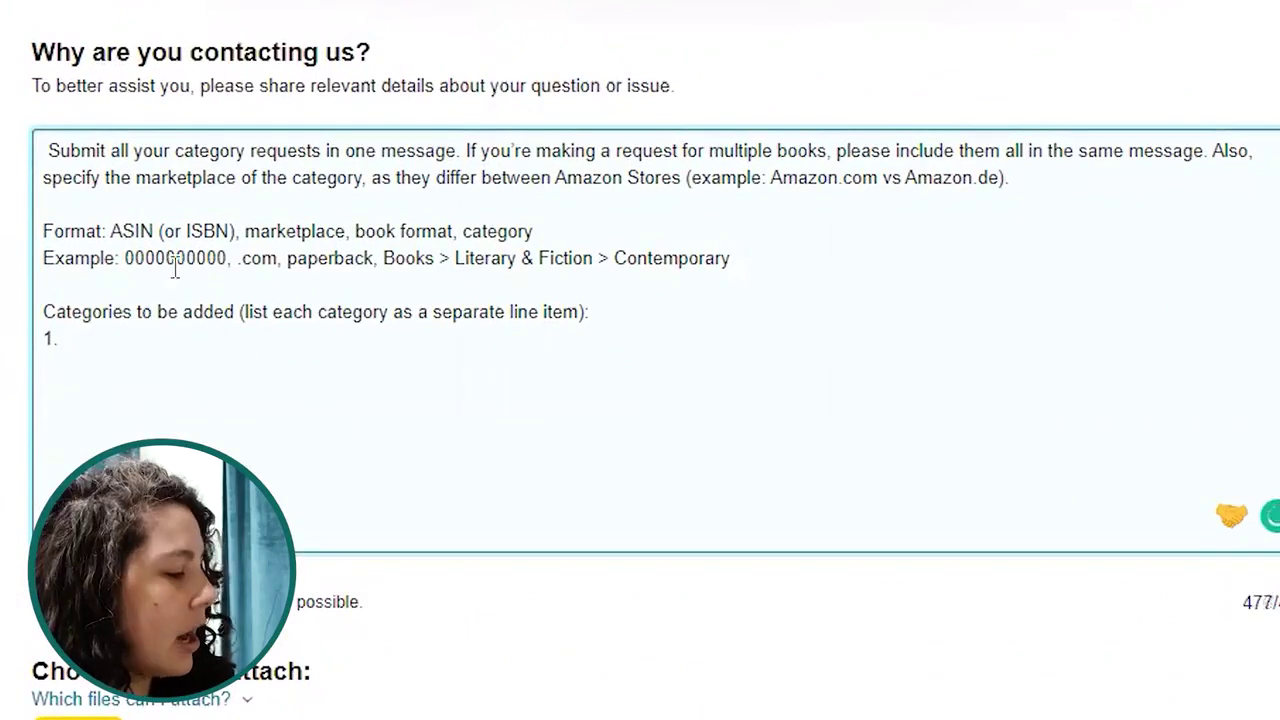
key(ctrl+v)
key(Return)
text(2.)
key(Return)
text(3.)
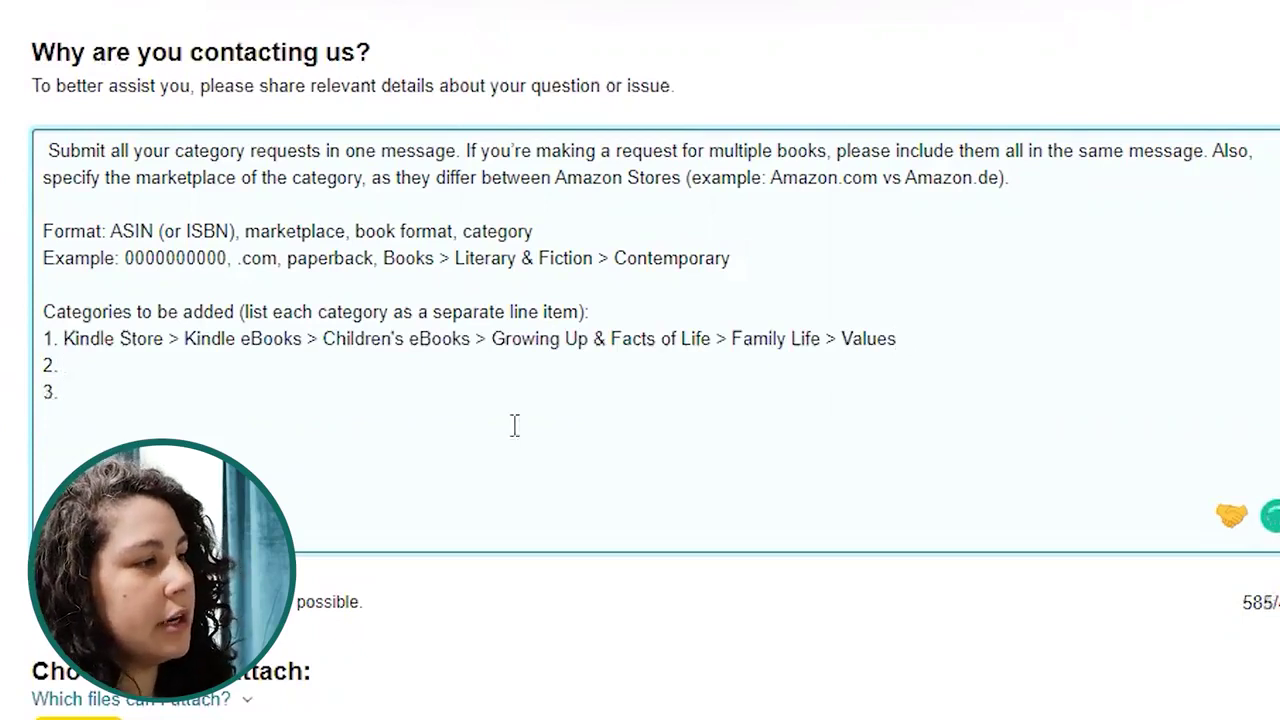
drag(83, 400, 40, 377)
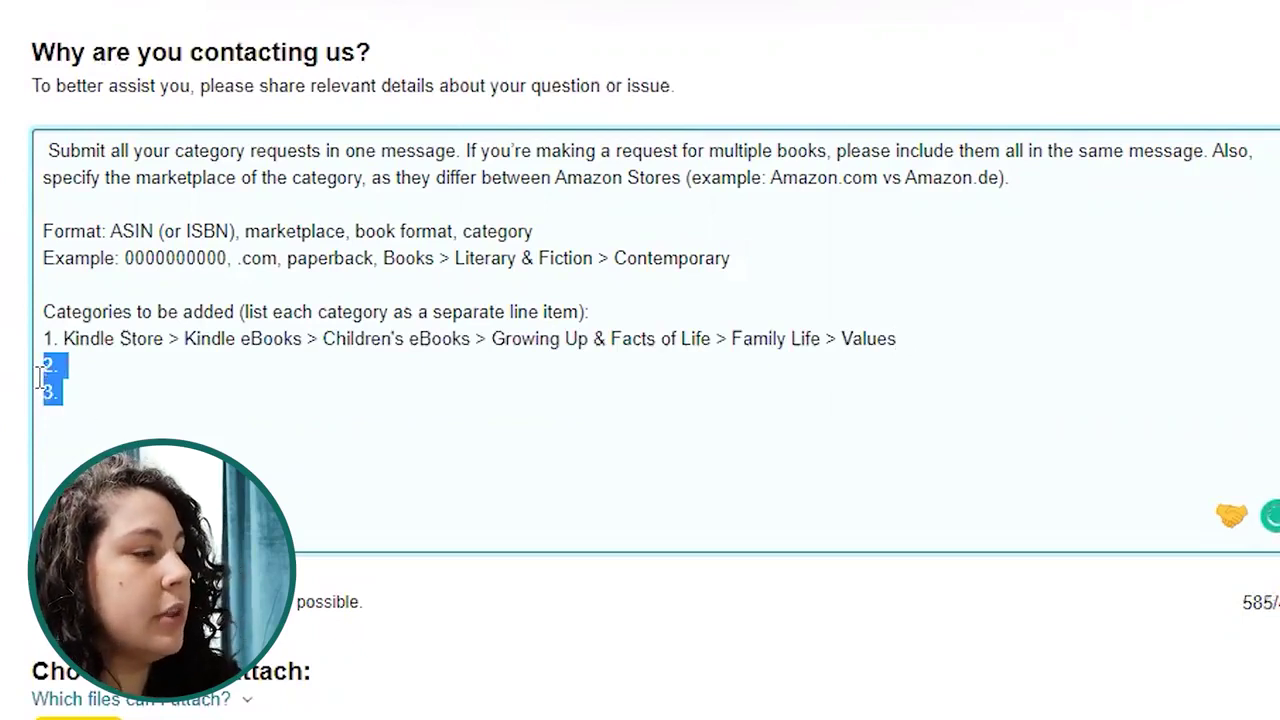
key(BackSpace)
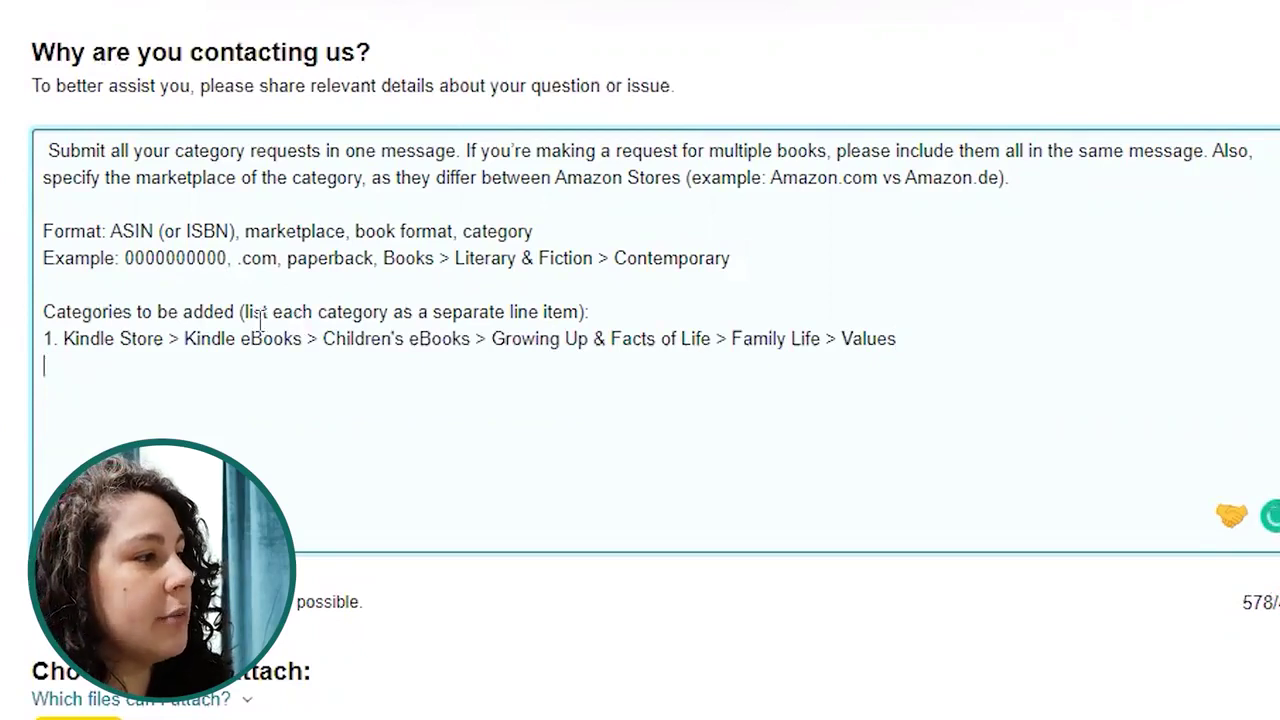
- Replace the format instructions and example after "Format:" with The Song Garden Kindle eBook's ASIN, B088Q3G8Y9, from the KDP bookshelf
drag(766, 258, 111, 231)
key(BackSpace)
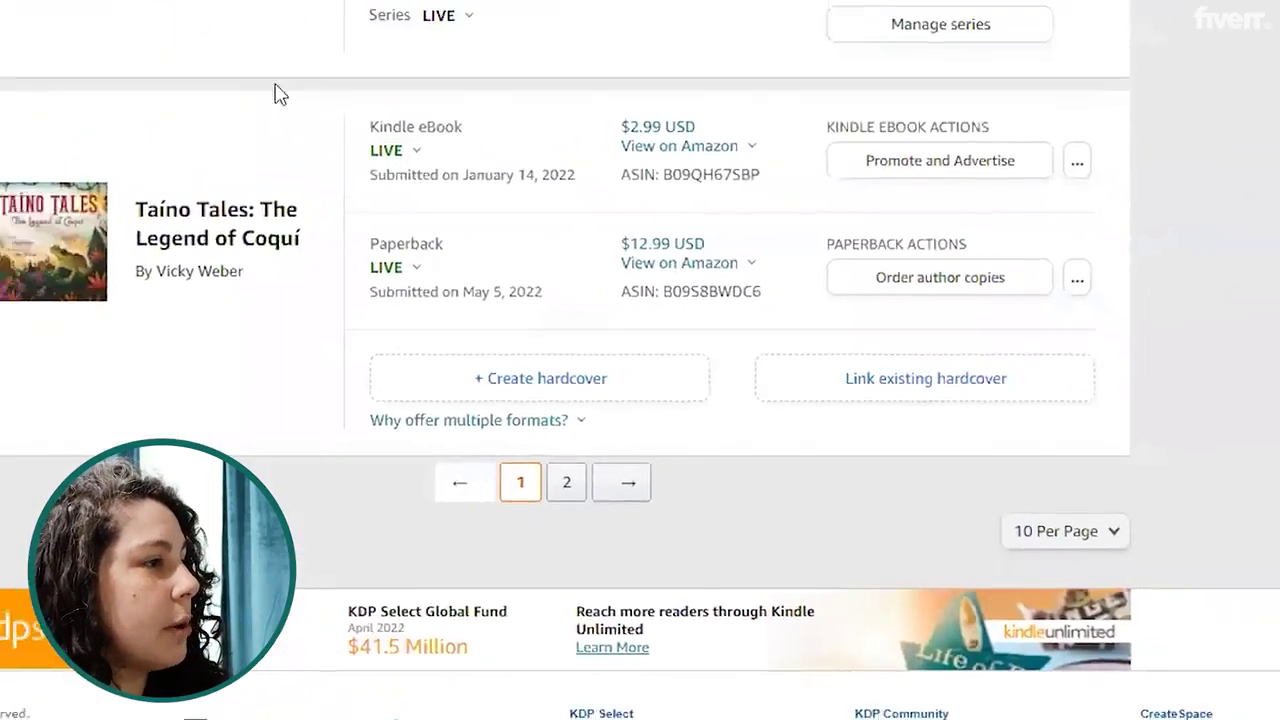
scroll(277, 91, up, 15)
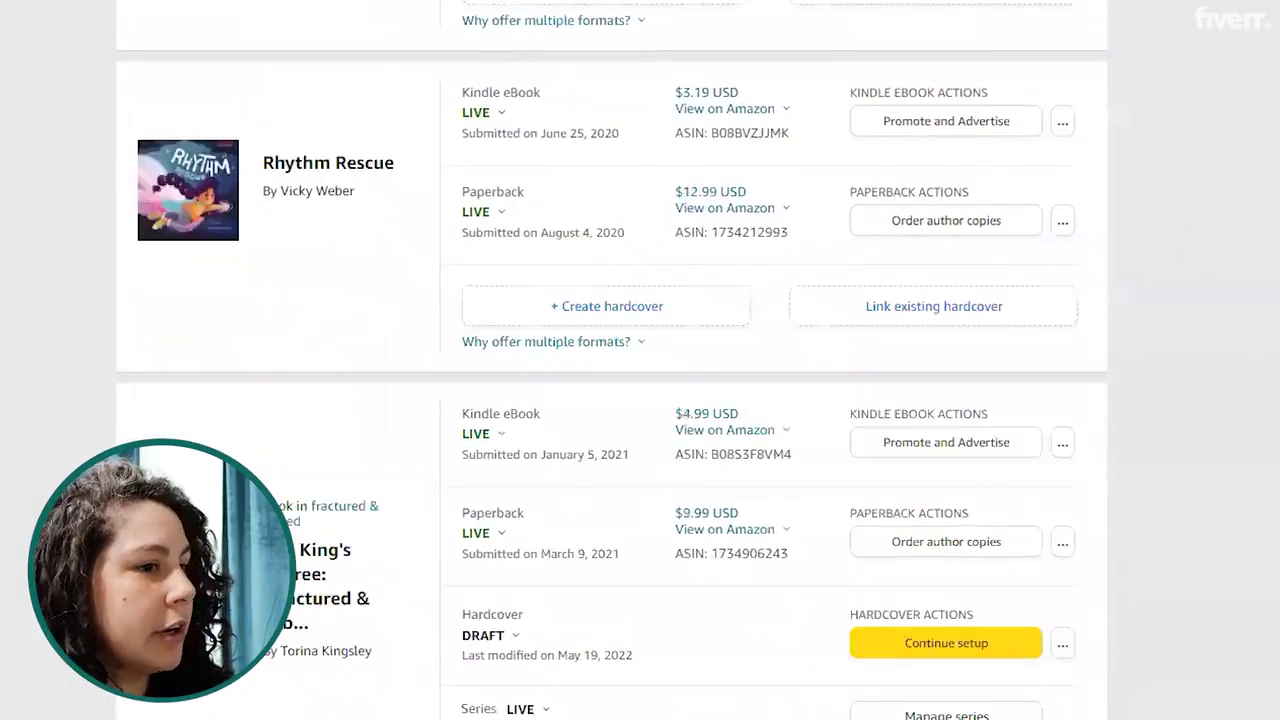
right_click(743, 407)
click(790, 423)
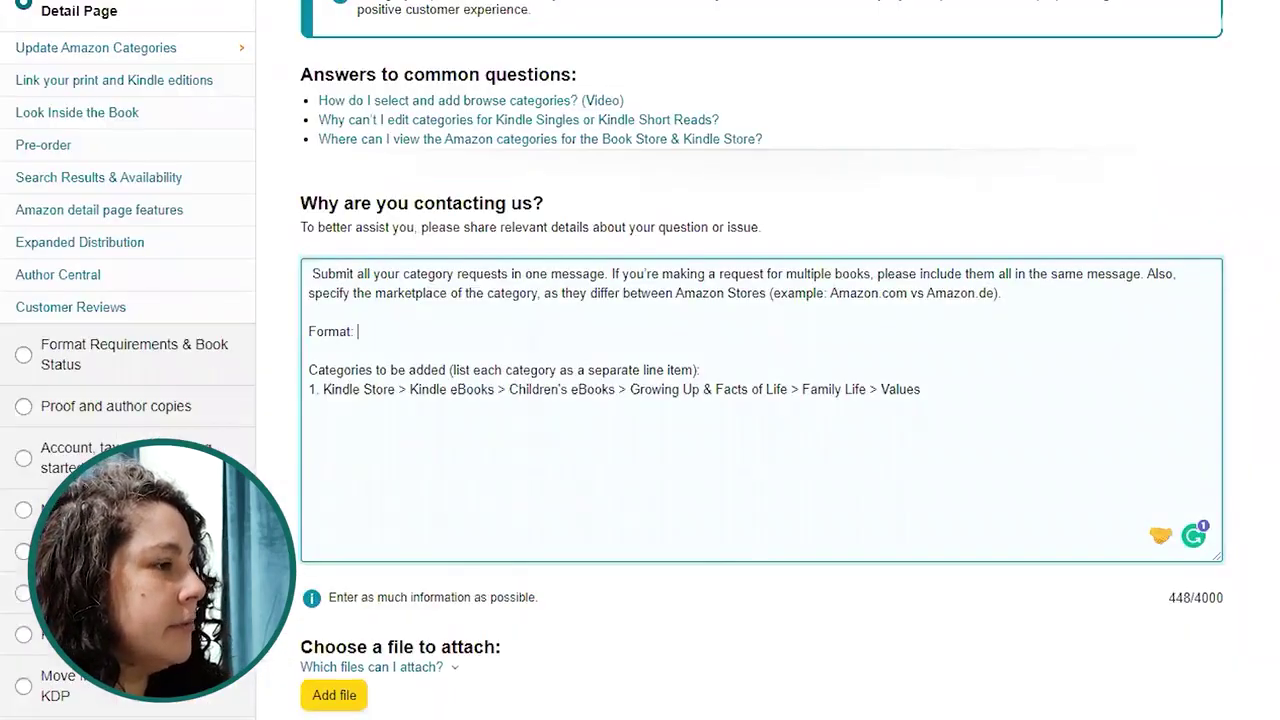
text(B088Q3G8Y9)
- Remove the introductory instructions and blank lines so the message starts with the Format line
click(322, 272)
key(BackSpace)
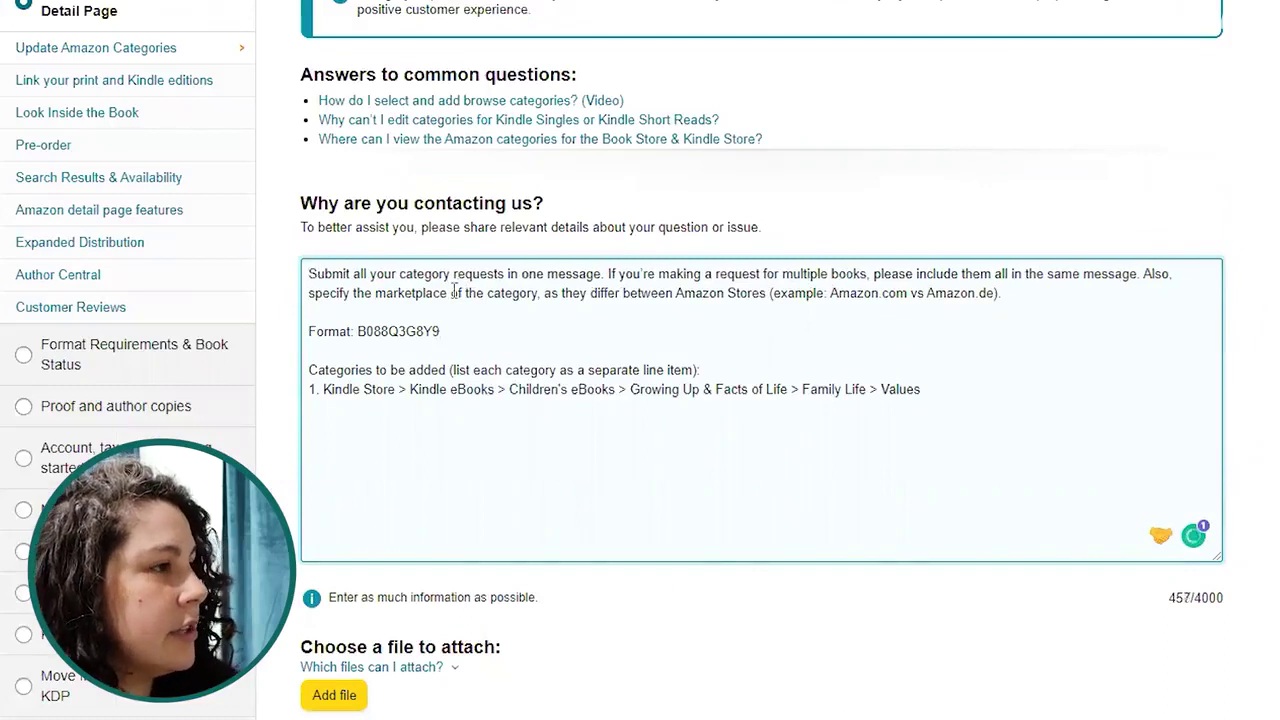
drag(1000, 294, 302, 274)
key(Delete)
key(Delete)
key(Delete)
drag(453, 278, 266, 286)
click(405, 312)
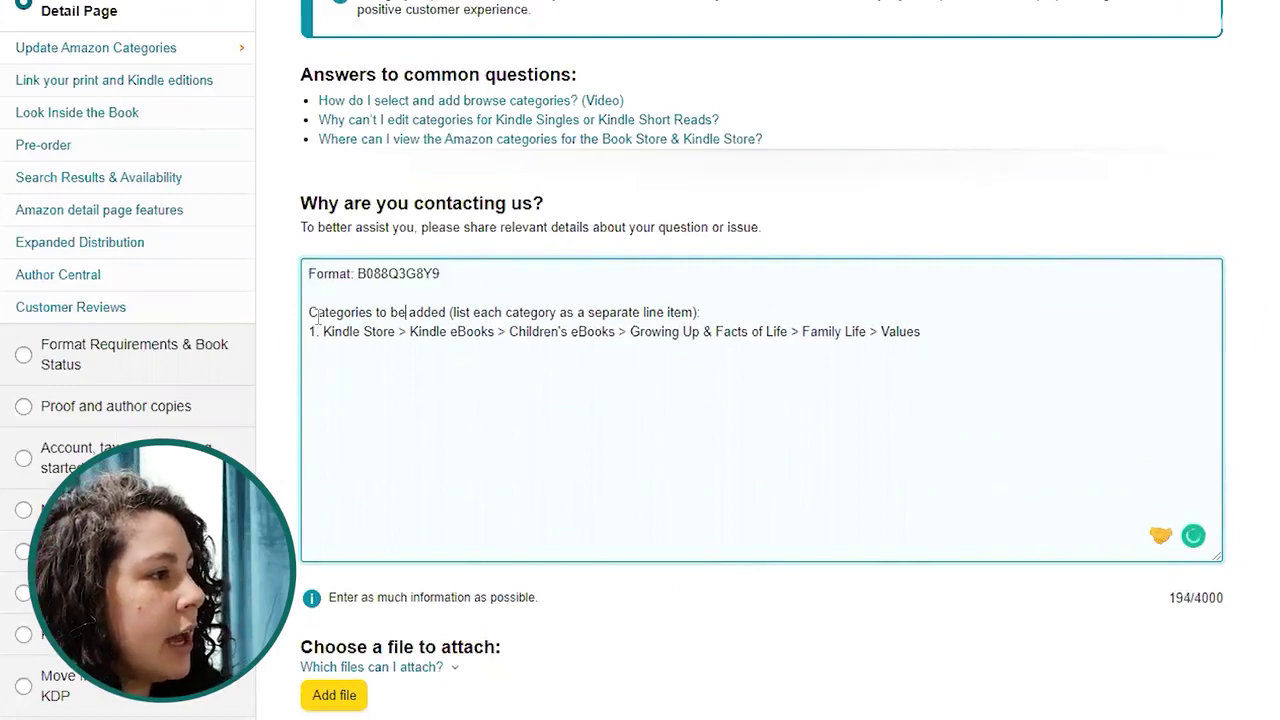
drag(916, 338, 306, 333)
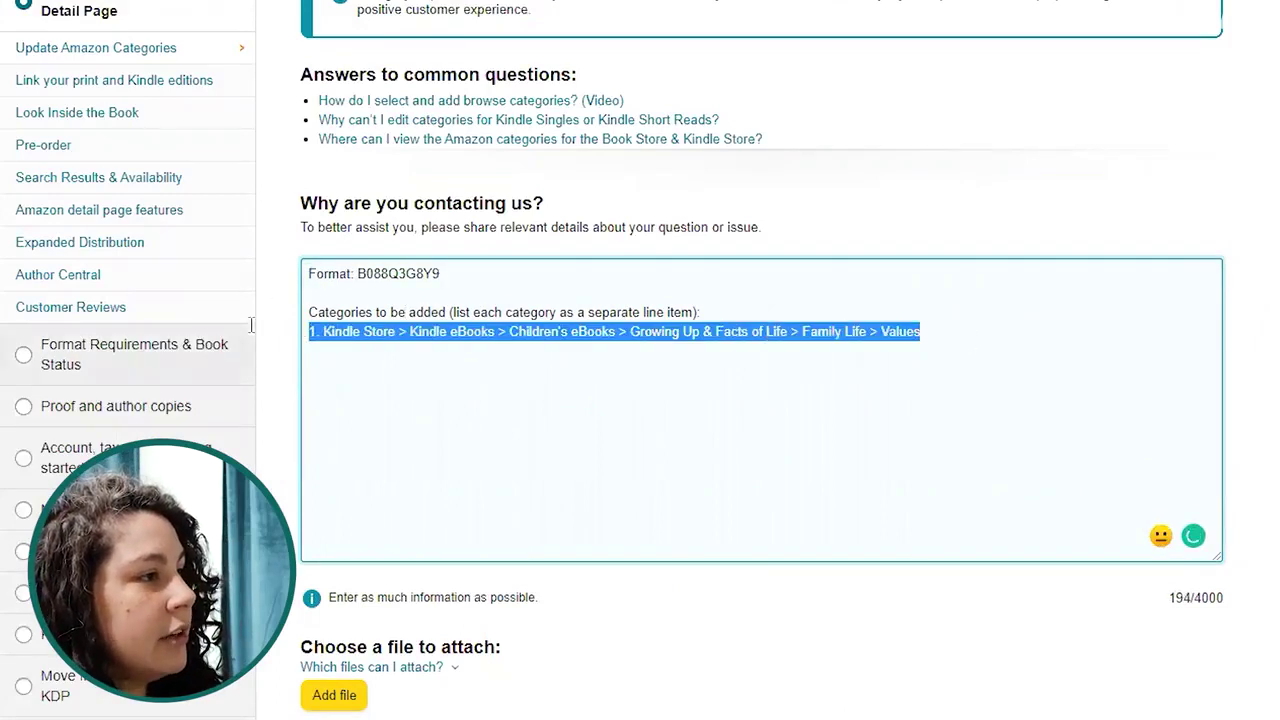
click(565, 398)
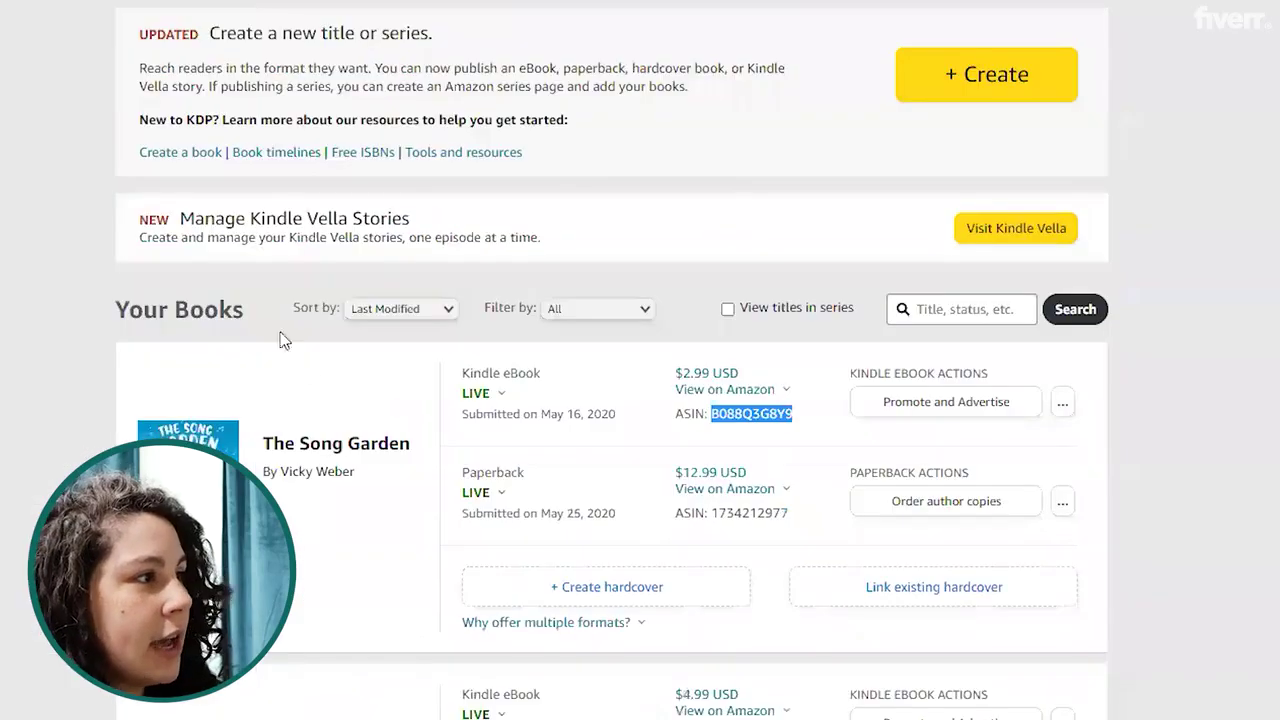
click(737, 511)
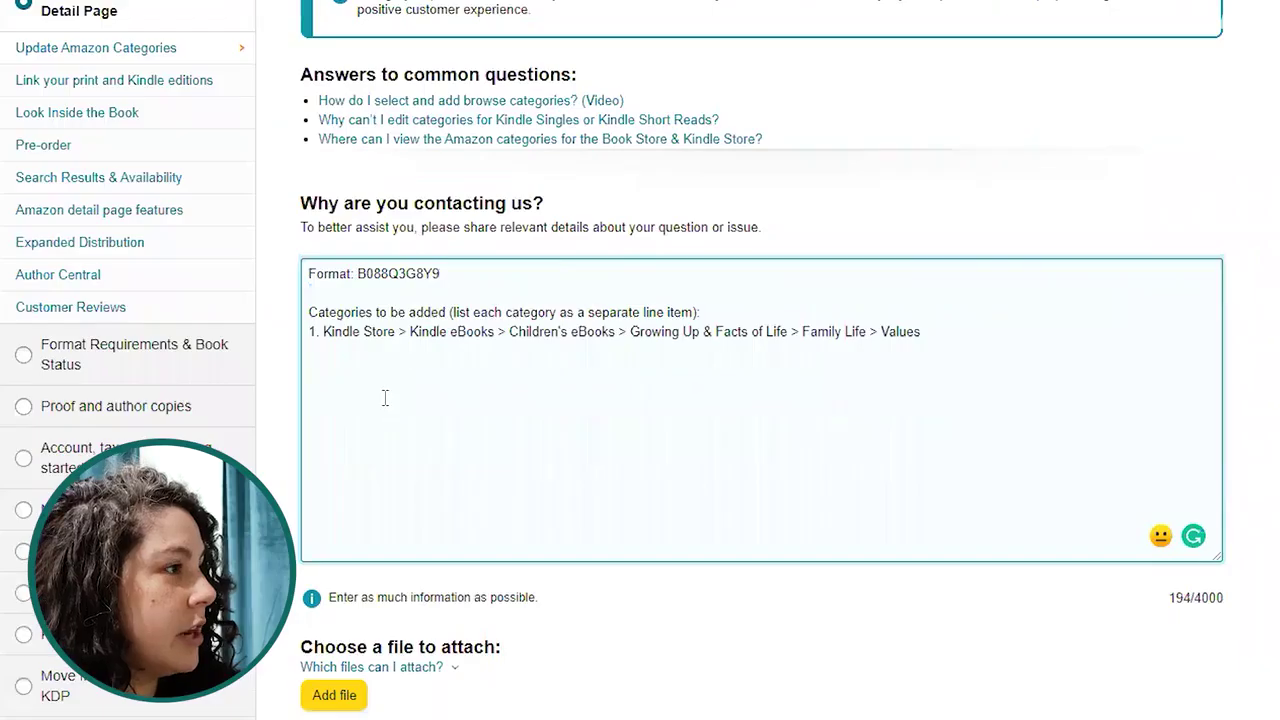
key(ctrl+v)
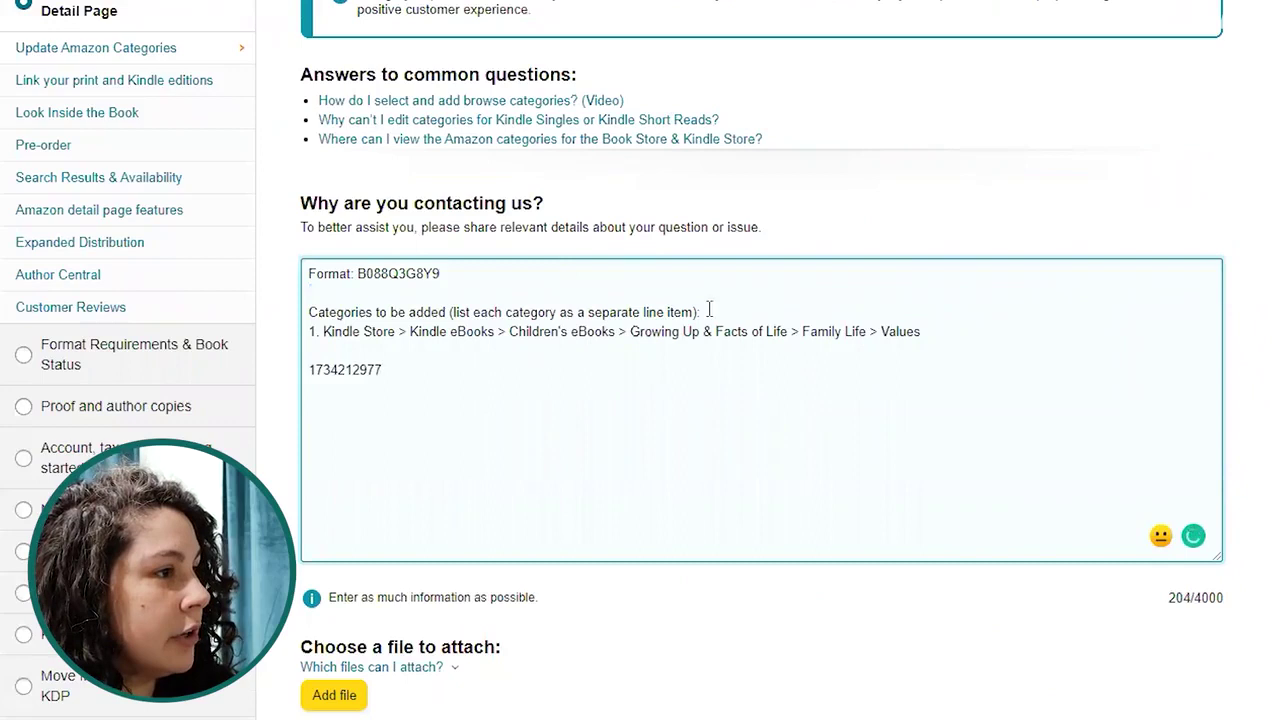
text(Categories to be added (list each category as a separate line item):)
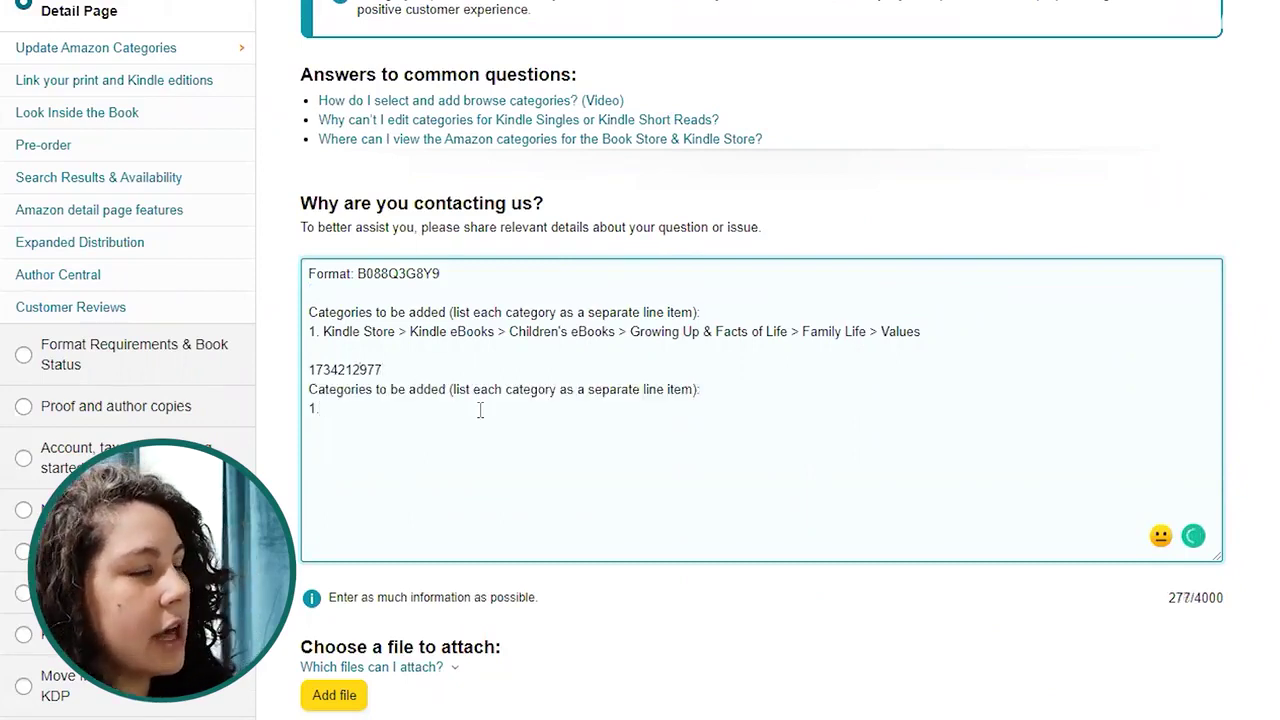
- Review the full category path in the eBook request, and switch to Publisher Rocket to browse more Children's eBooks categories
drag(920, 342, 324, 333)
click(324, 333)
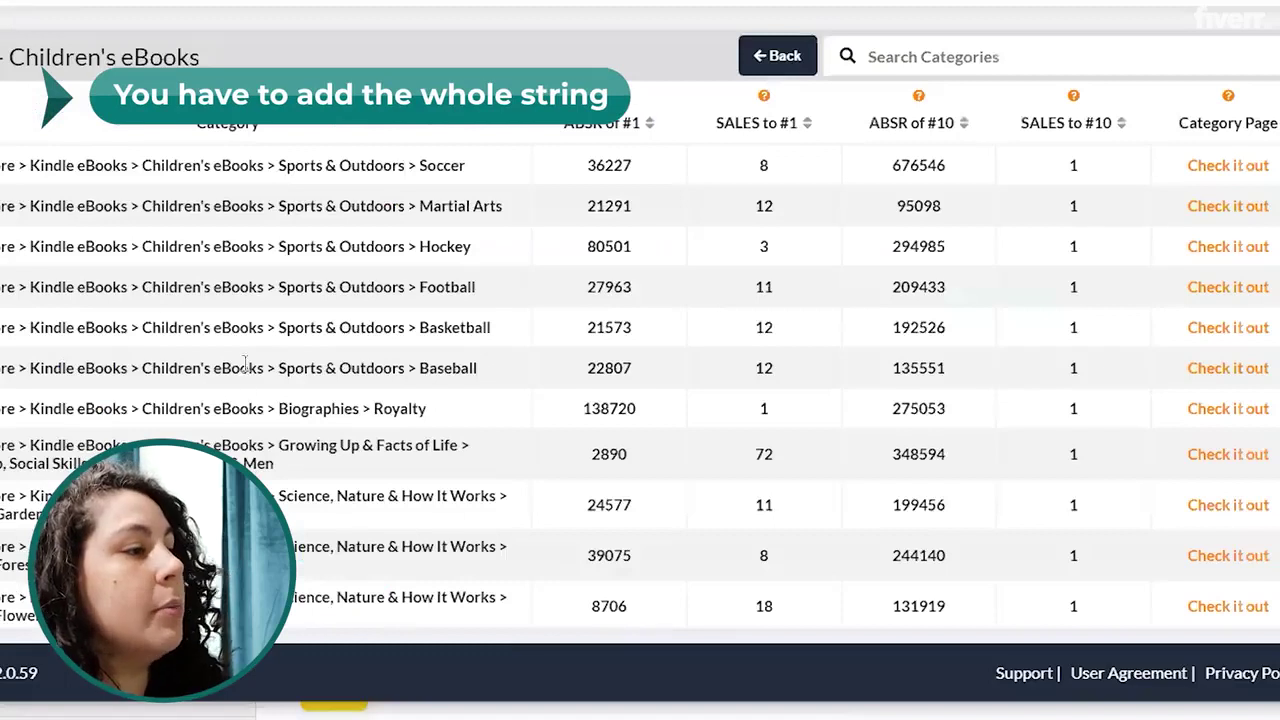
scroll(420, 290, down, 10)
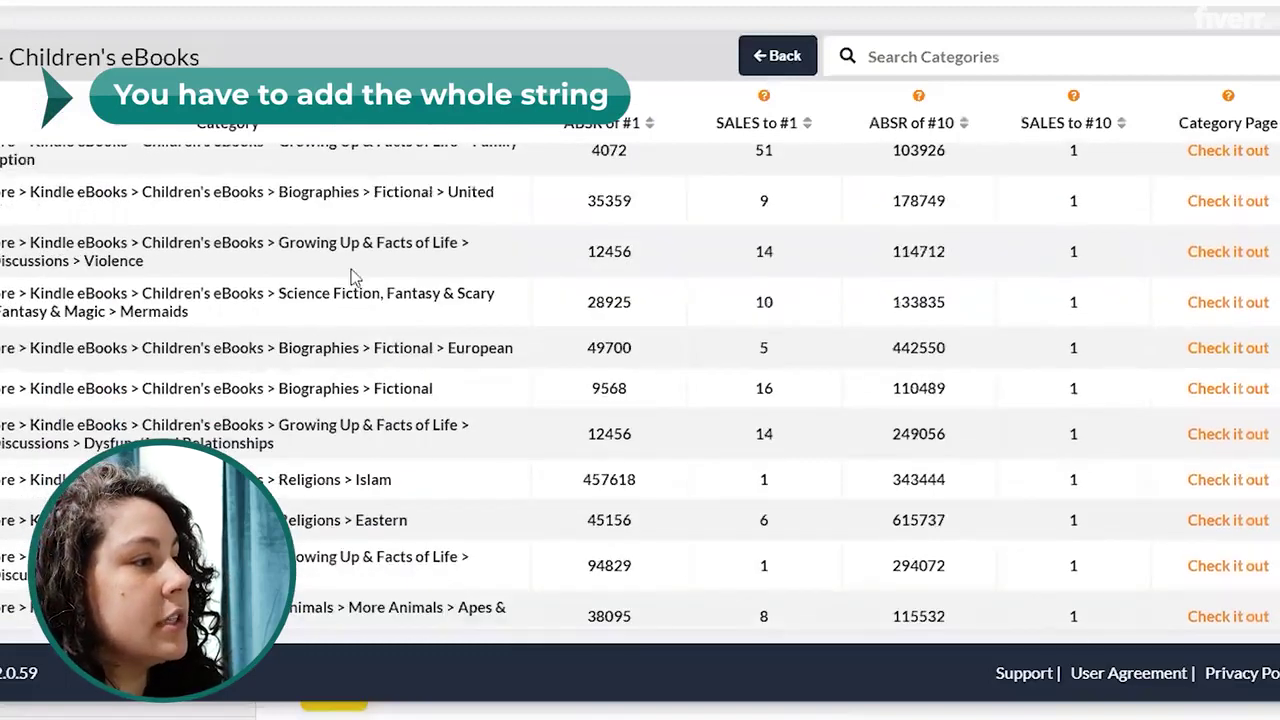